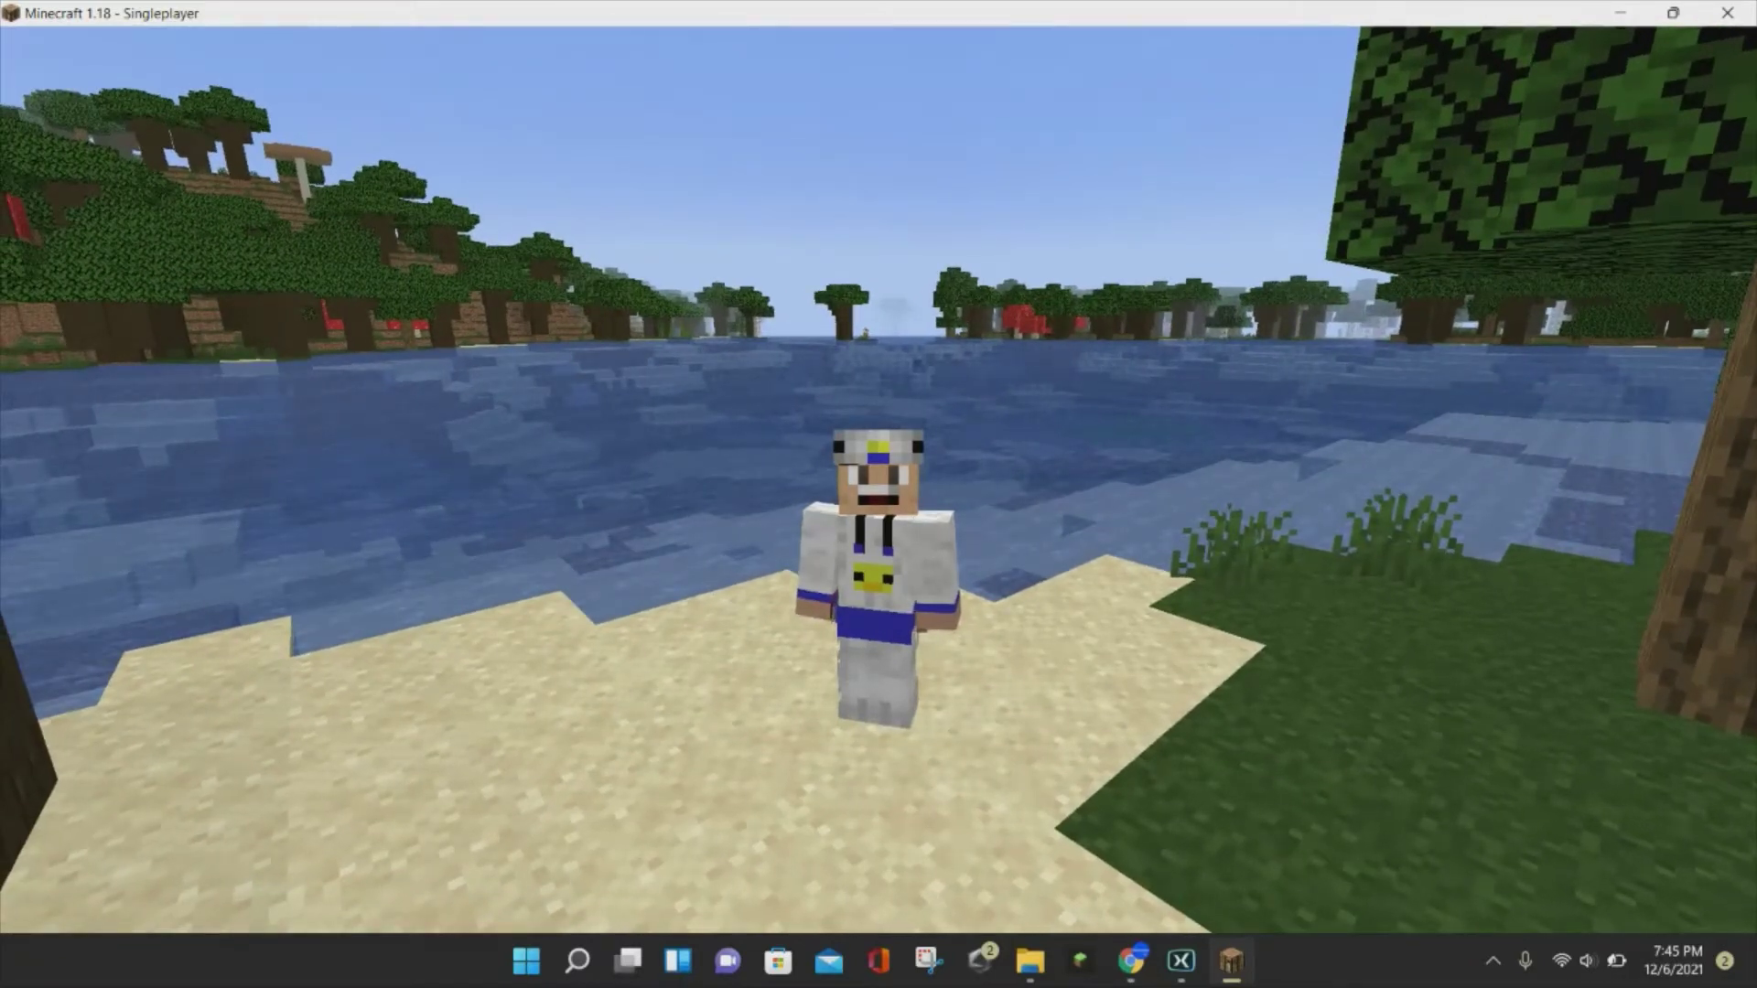
Step: Pause Minecraft and switch to the Planet Minecraft website in Chrome
key(Escape)
click(879, 670)
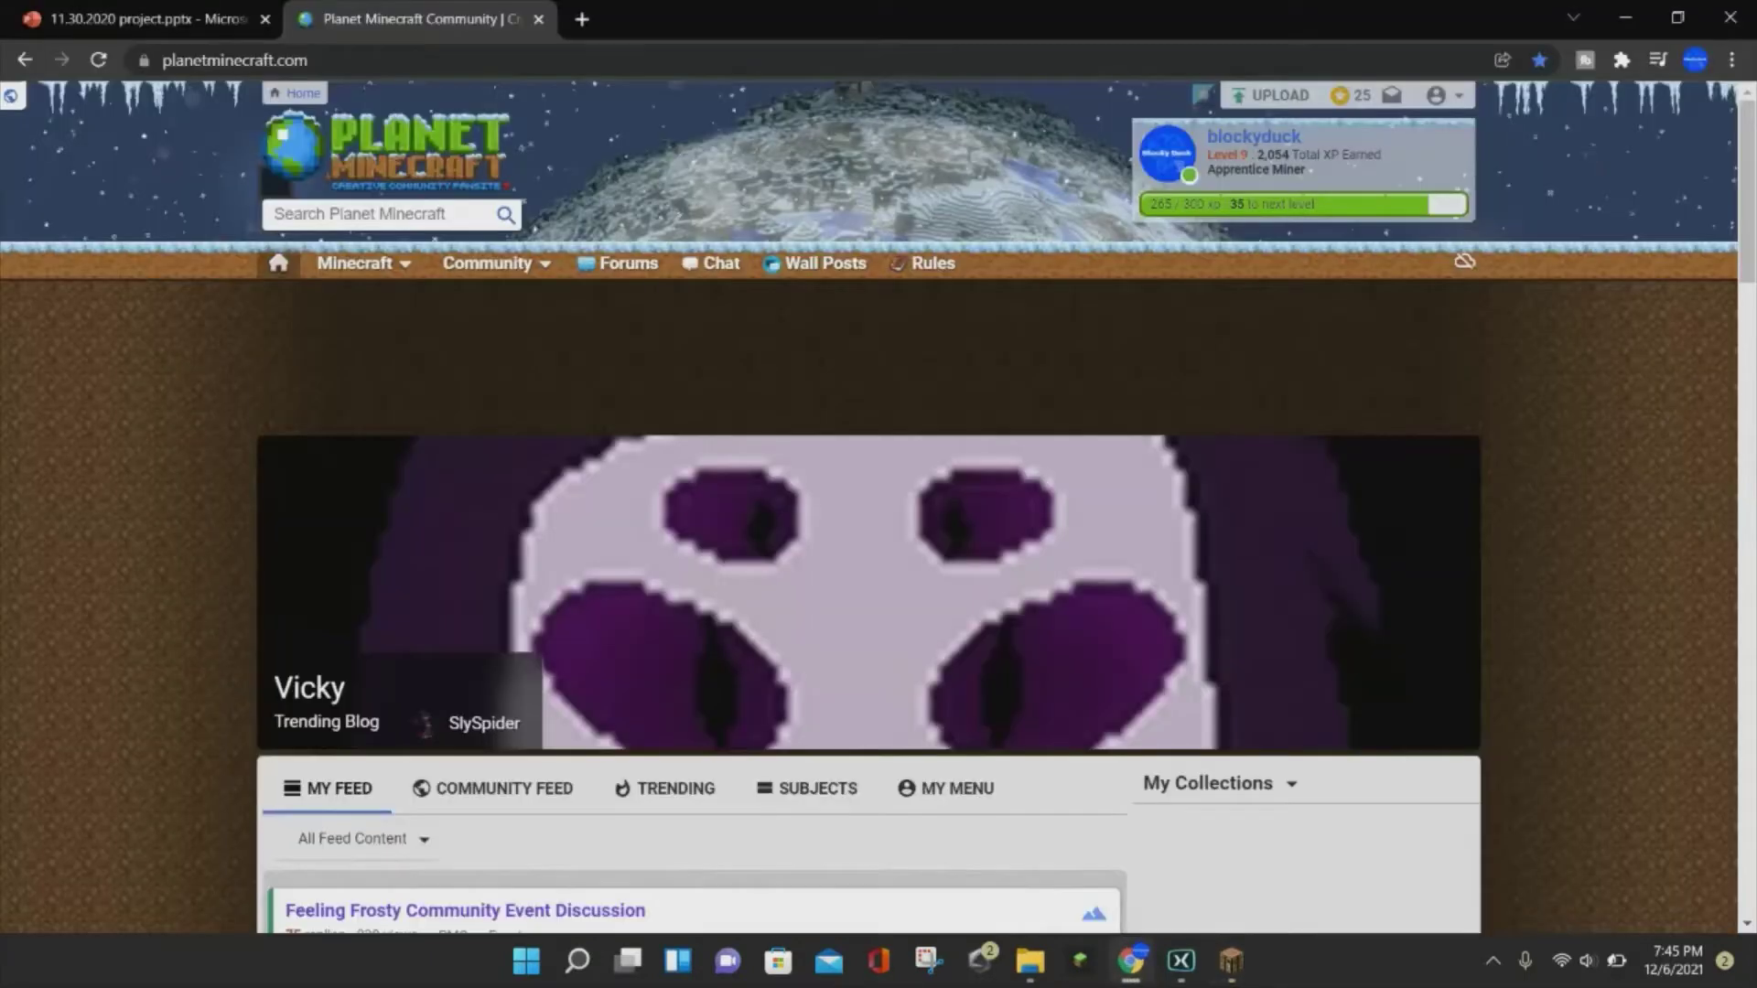
scroll(806, 448, down, 4)
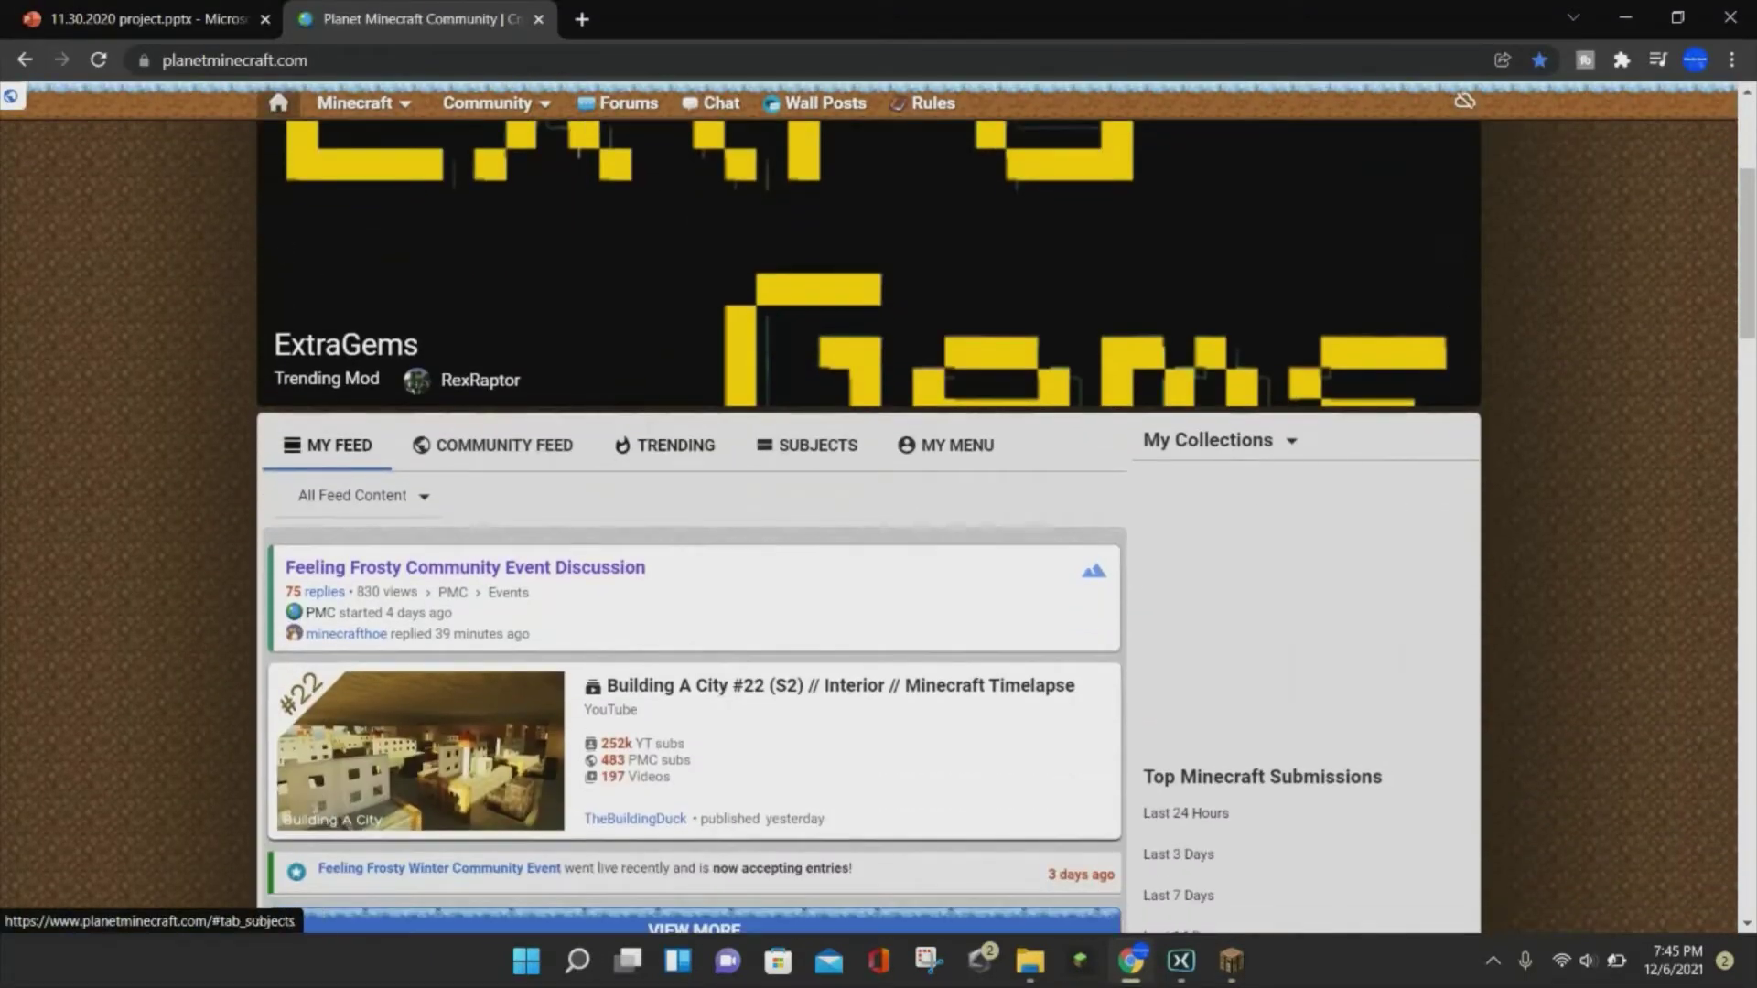
scroll(805, 448, up, 4)
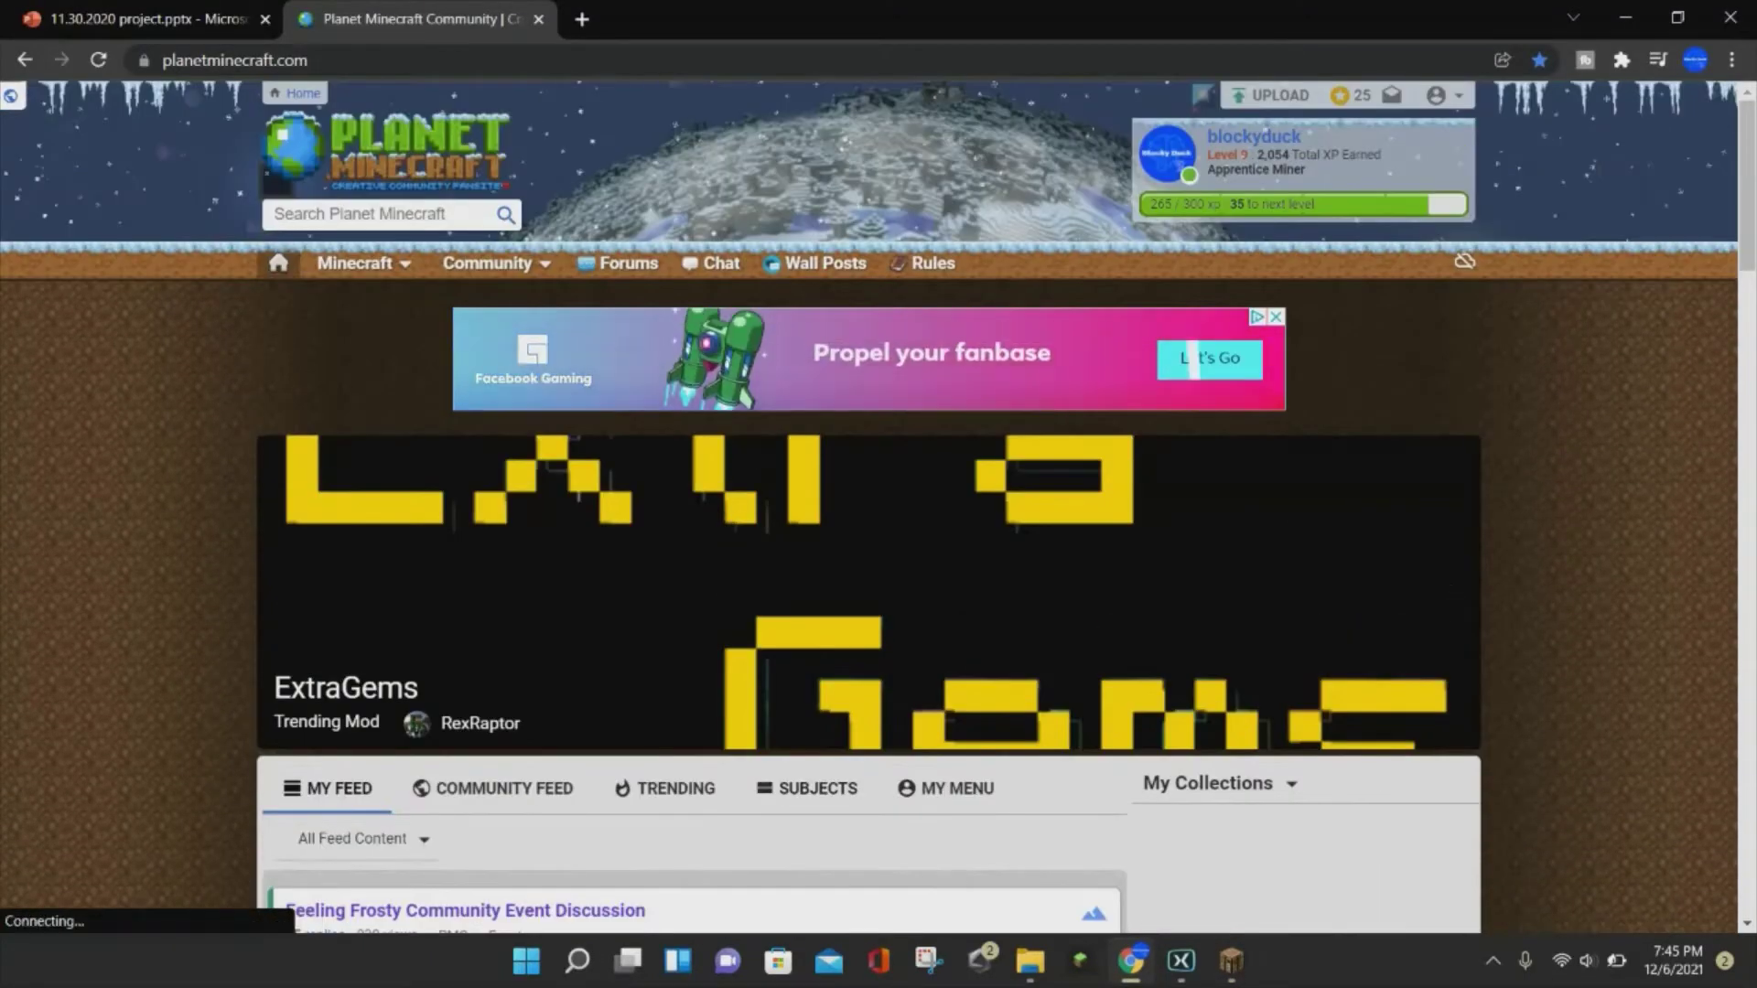
Step: Open the Player Skins listing and scroll down to the Erick Minero skin
click(355, 262)
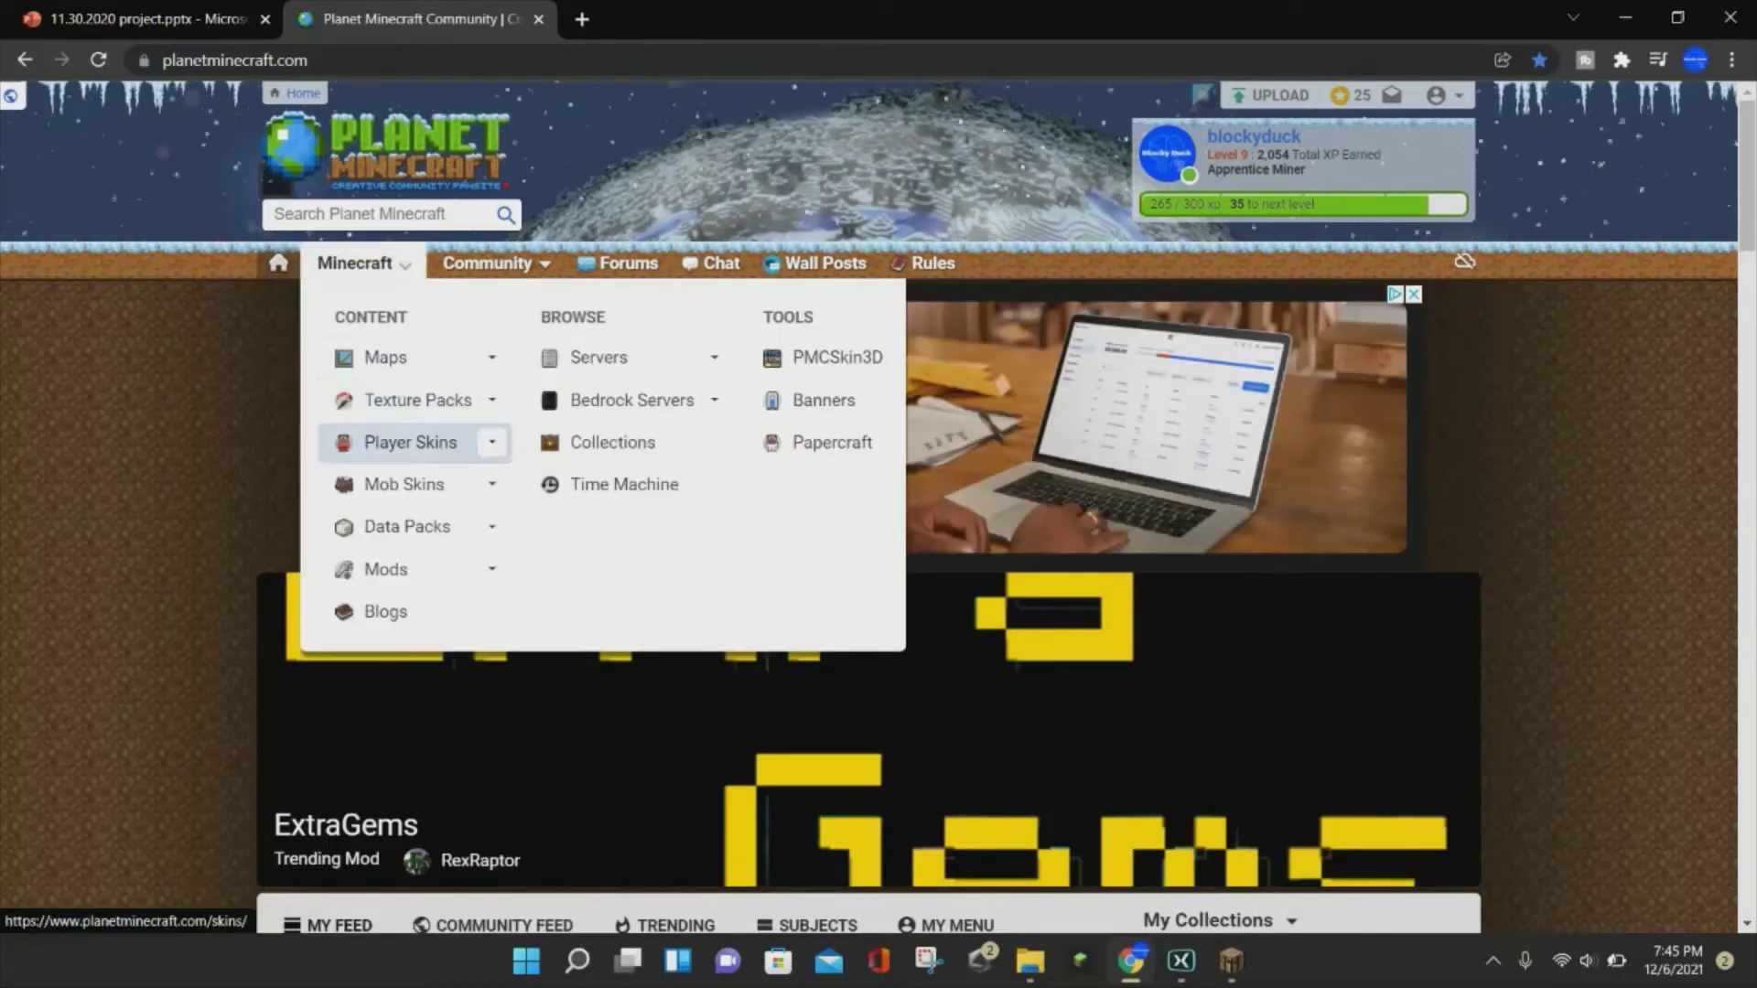
mouse_move(412, 442)
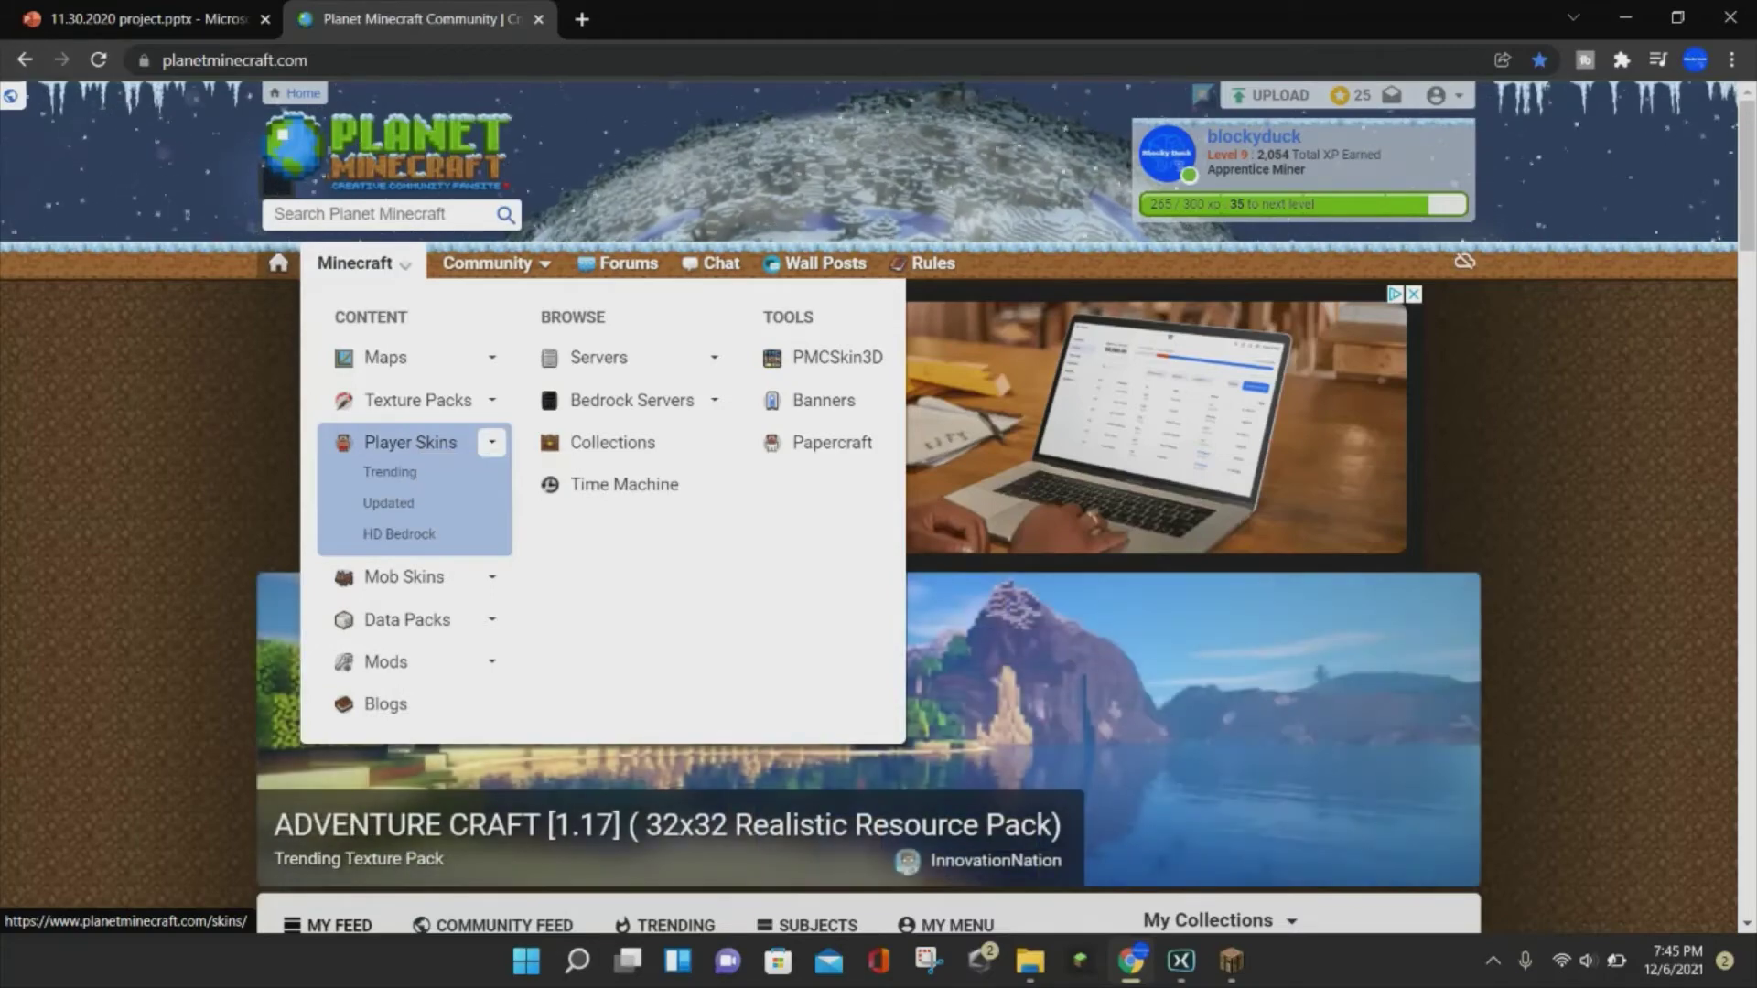
click(412, 444)
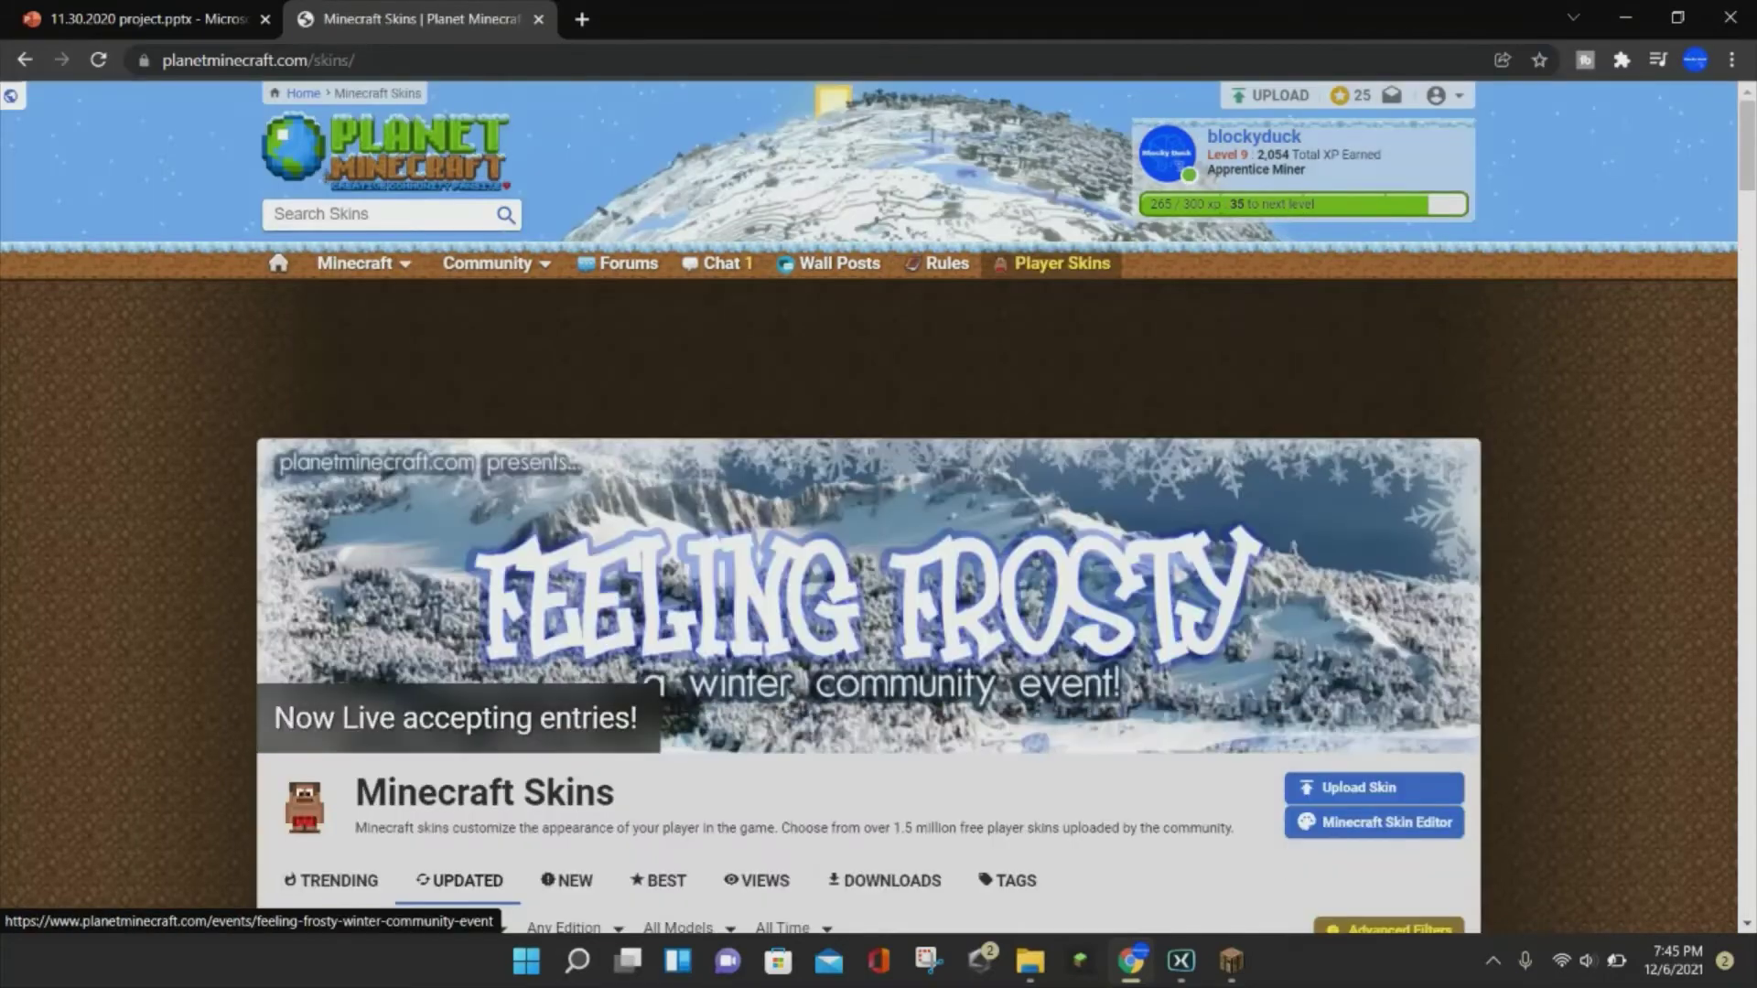
scroll(878, 549, down, 5)
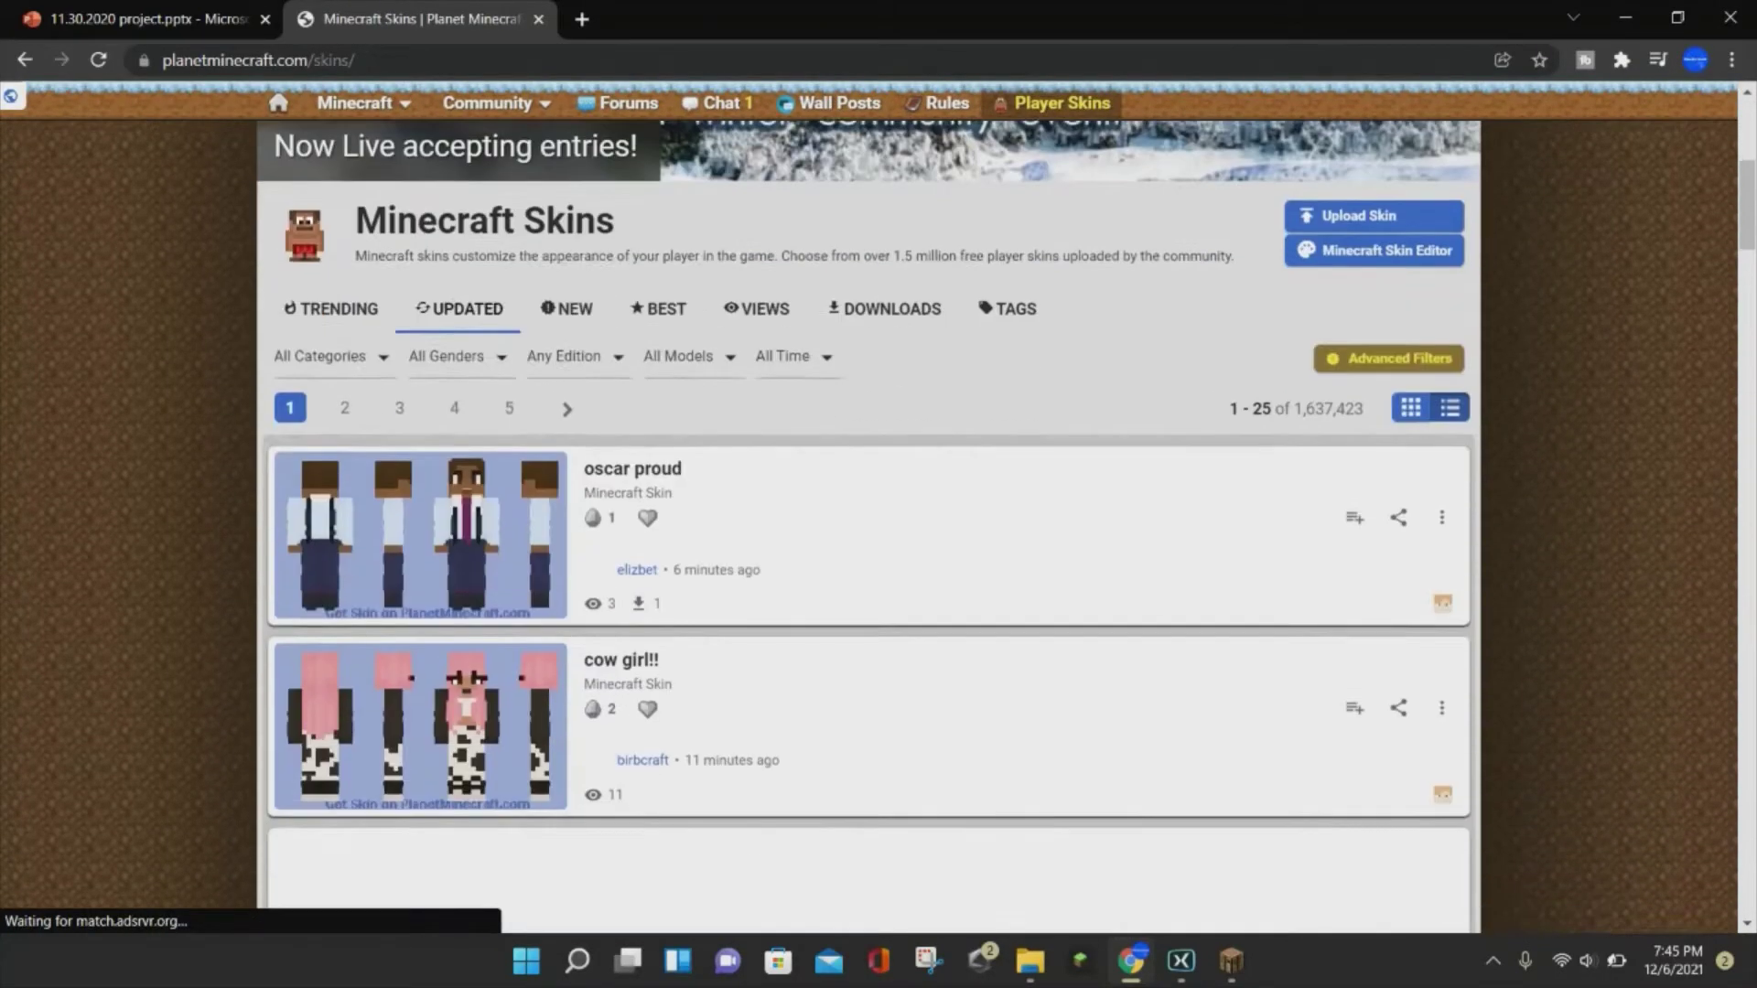
scroll(878, 526, down, 5)
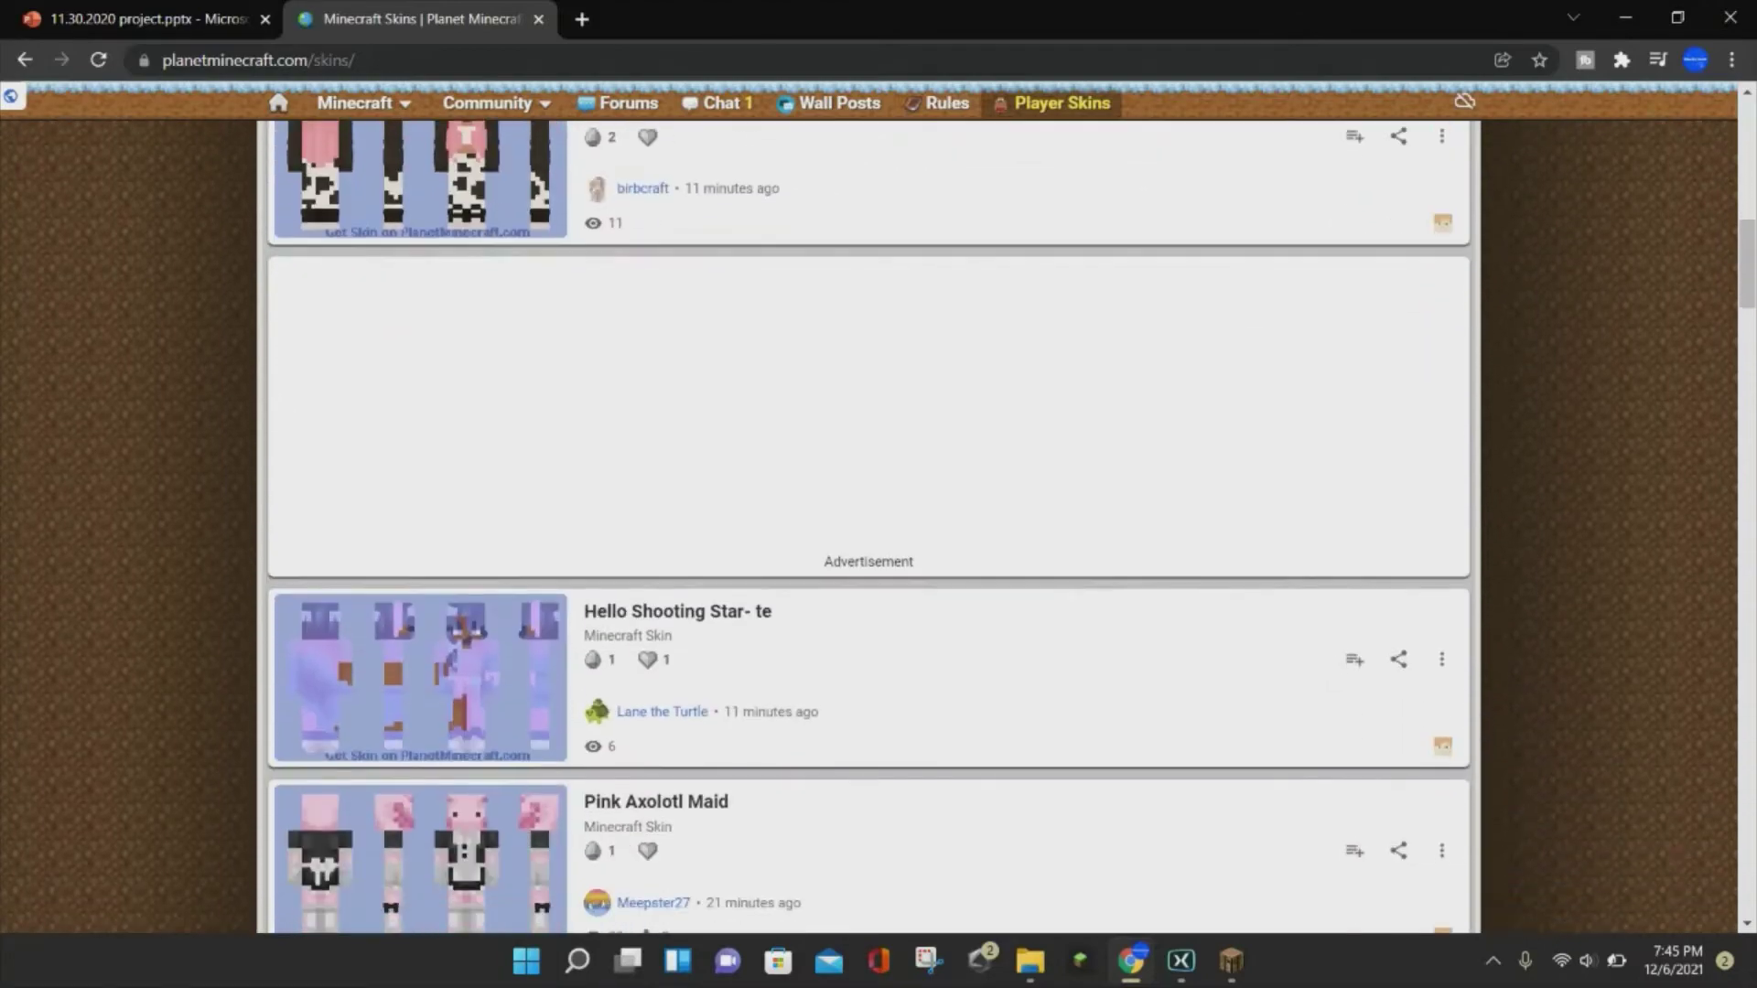
scroll(878, 641, down, 5)
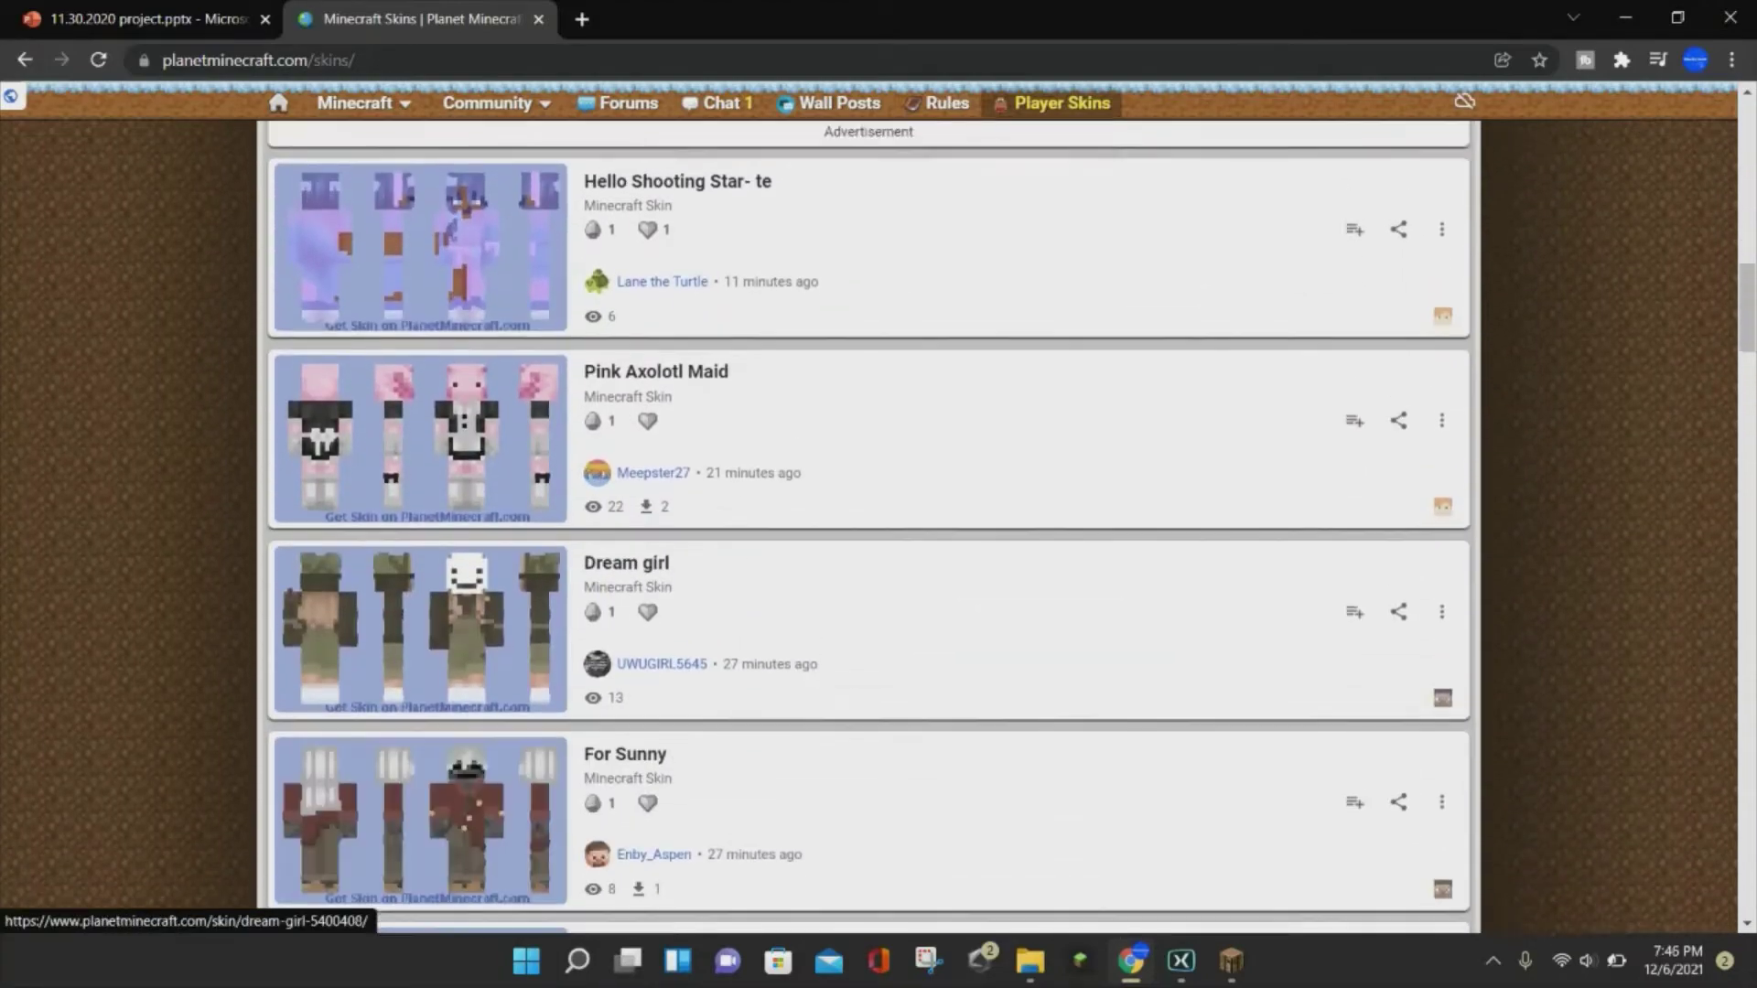
scroll(879, 549, down, 5)
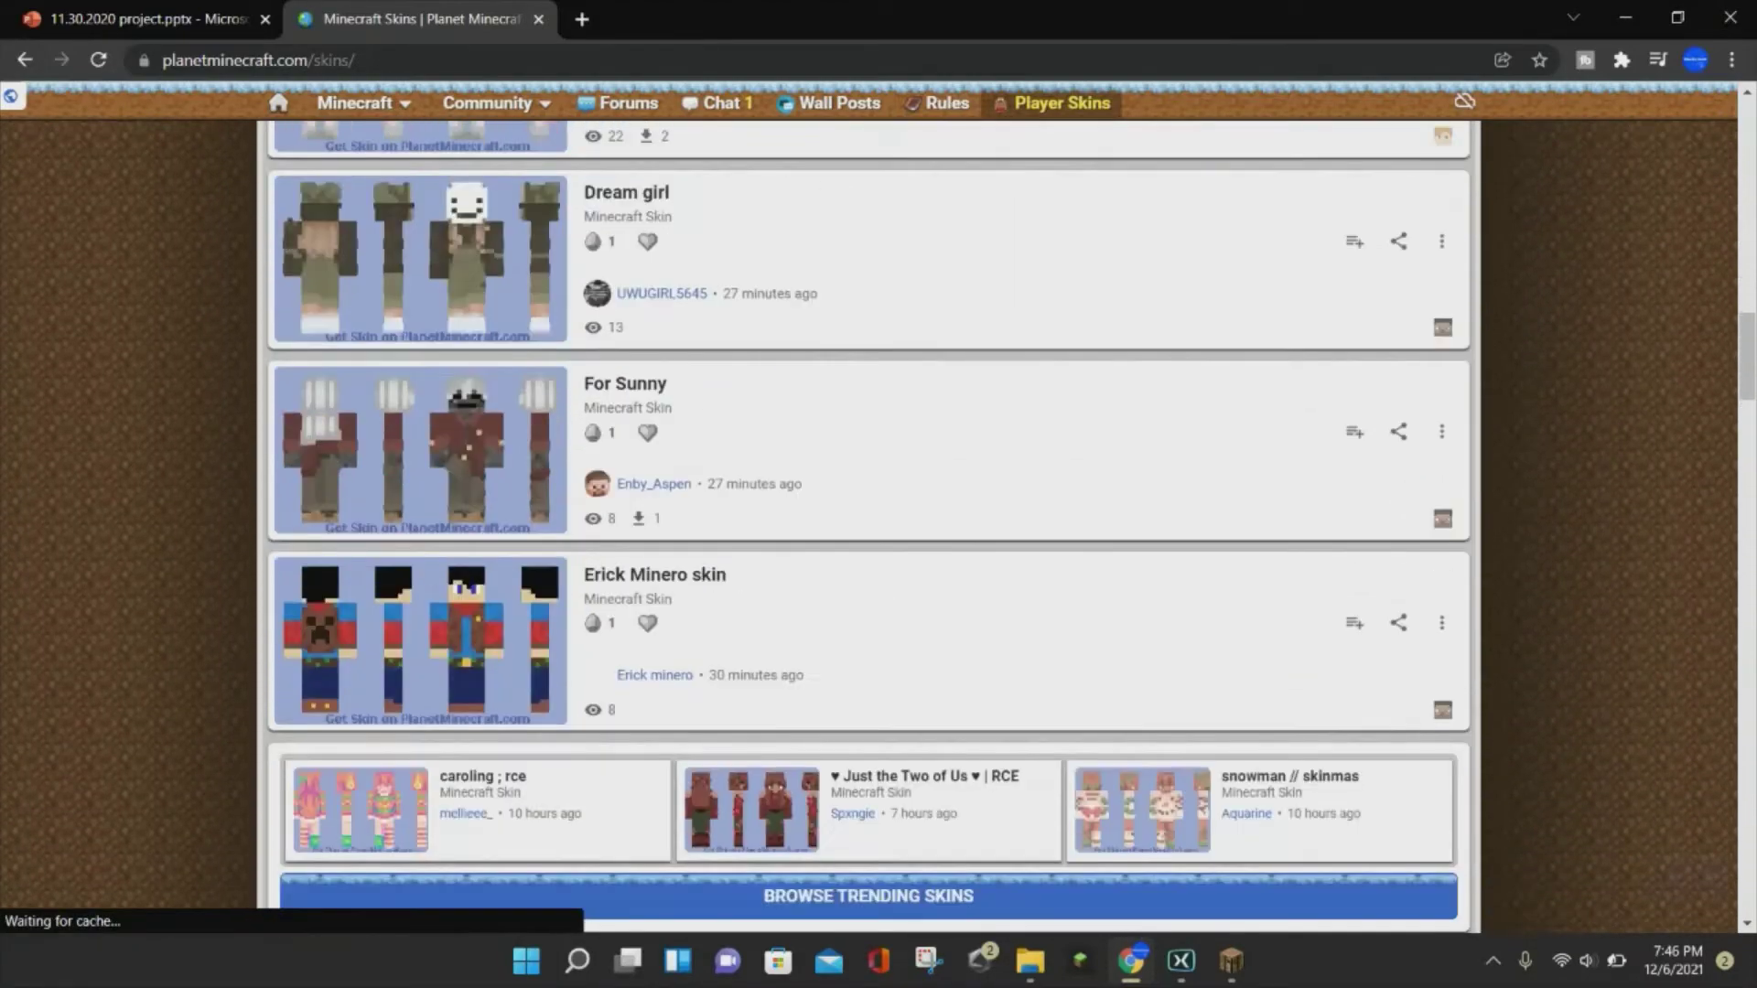
scroll(879, 526, down, 1)
scroll(878, 527, down, 1)
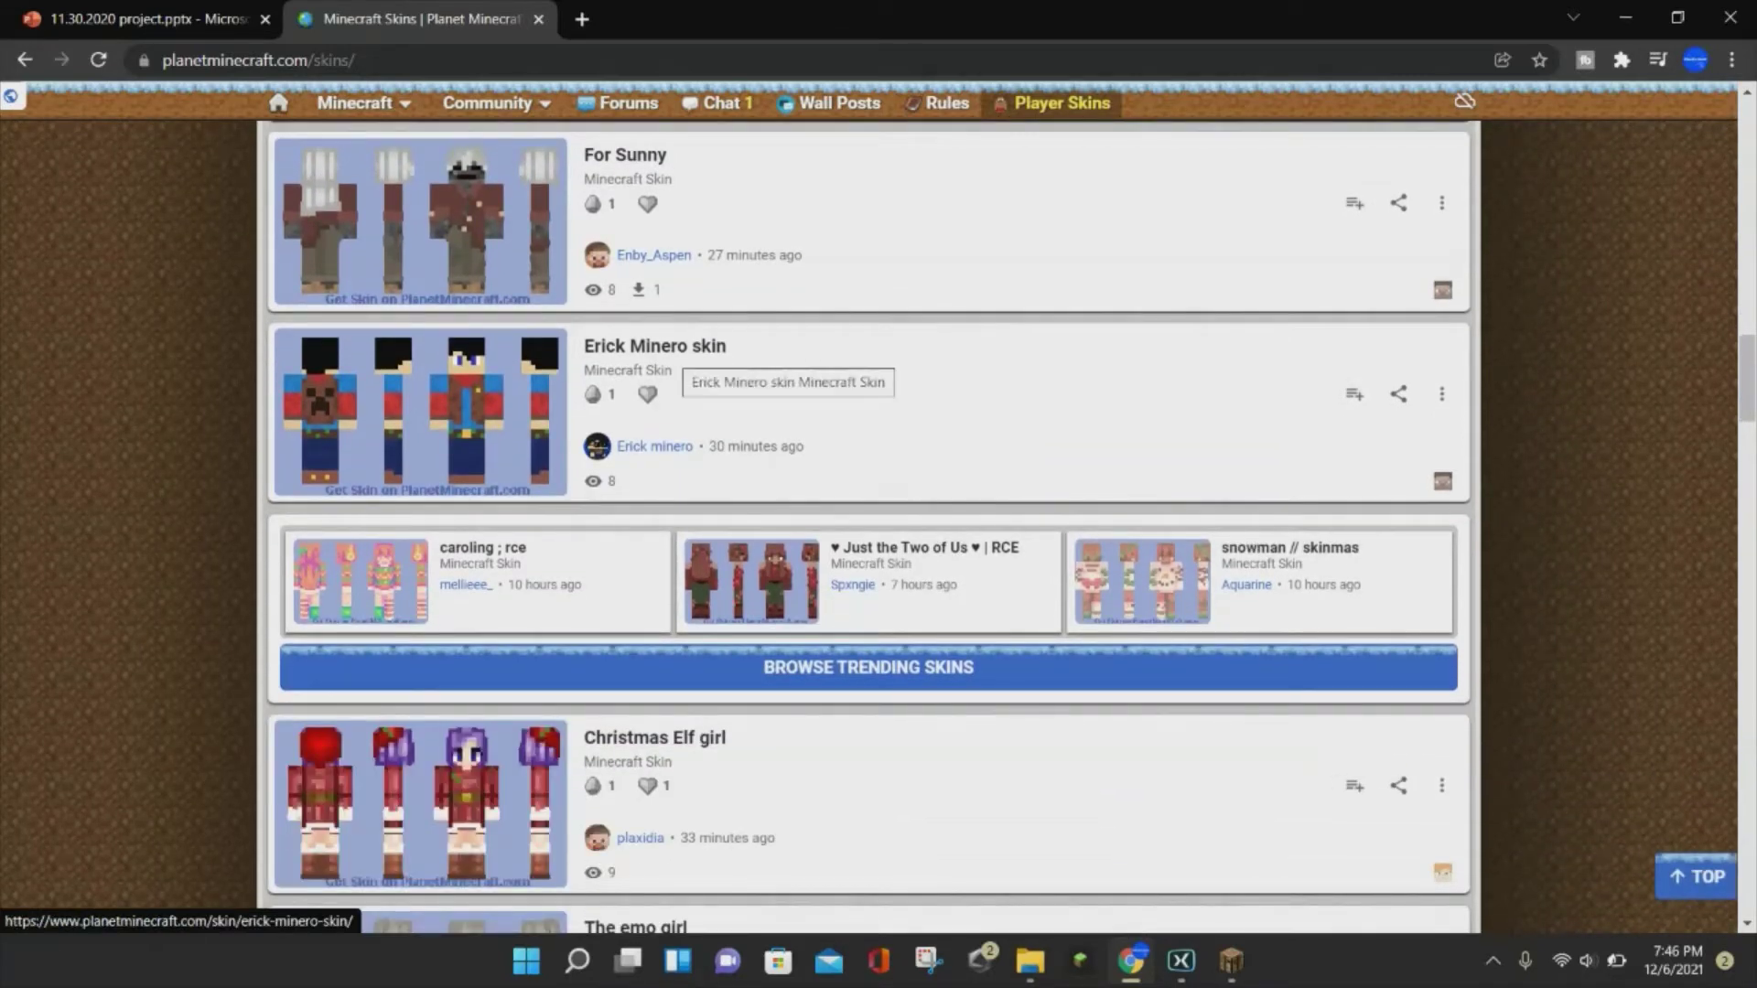
click(685, 353)
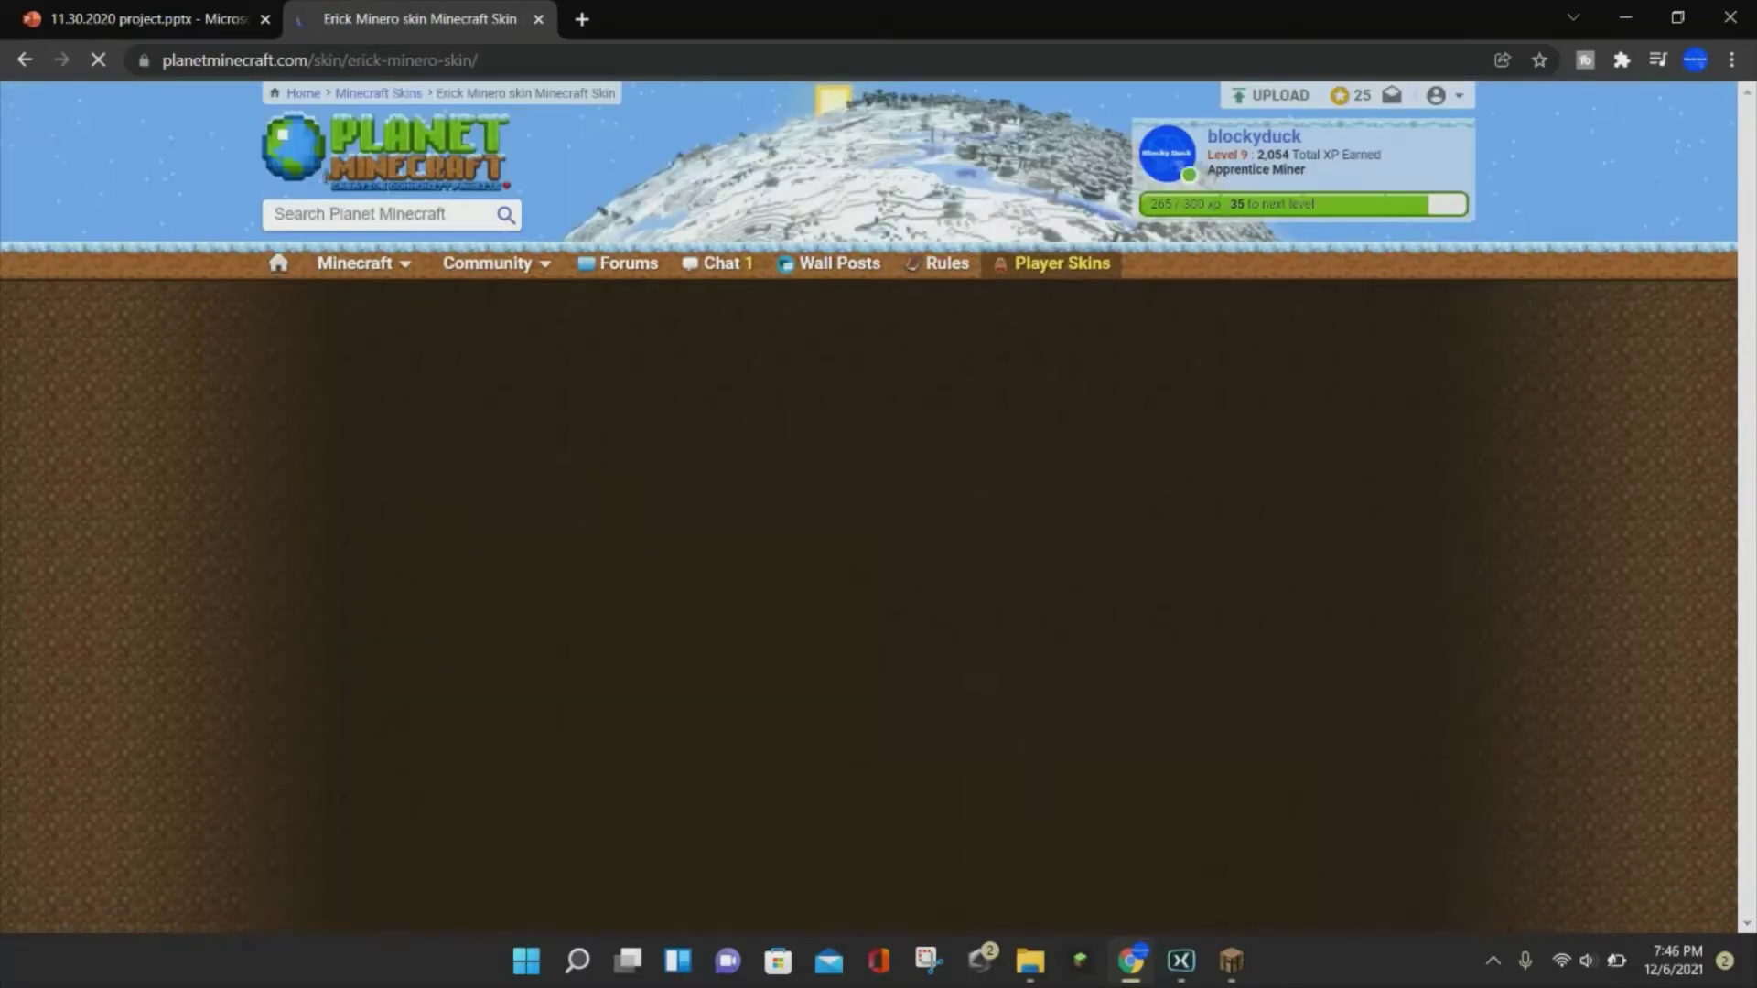
scroll(878, 512, down, 2)
scroll(878, 513, down, 4)
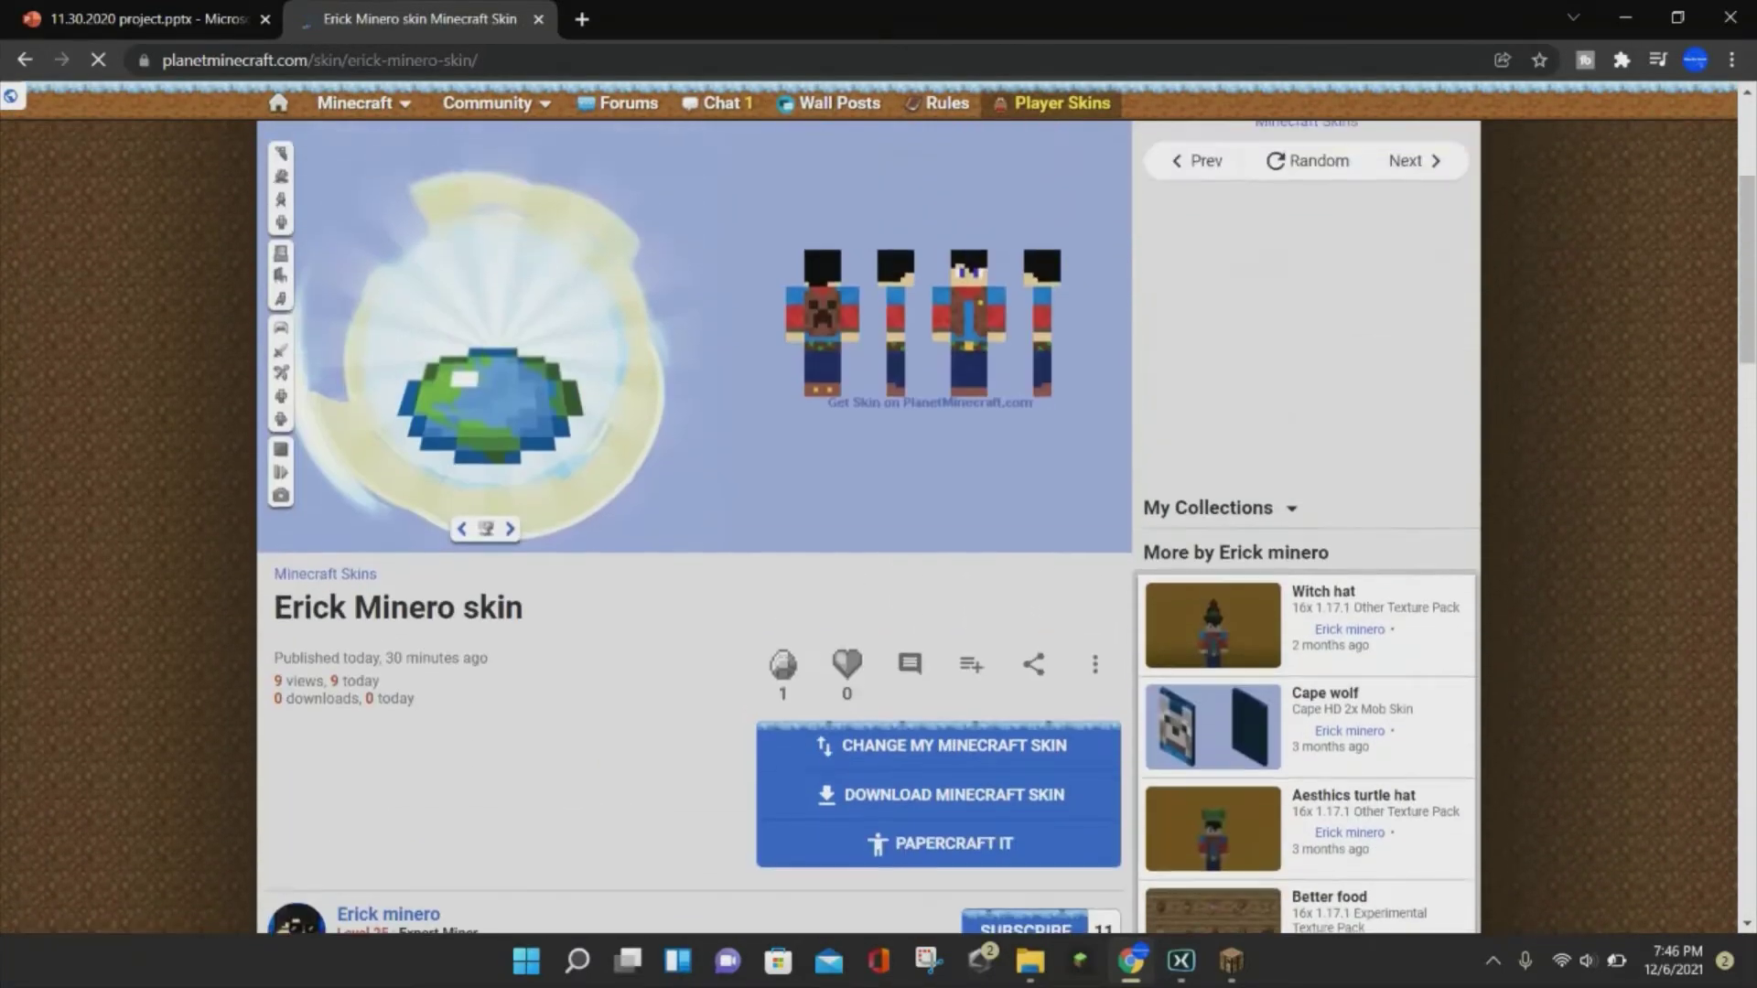
scroll(878, 513, down, 3)
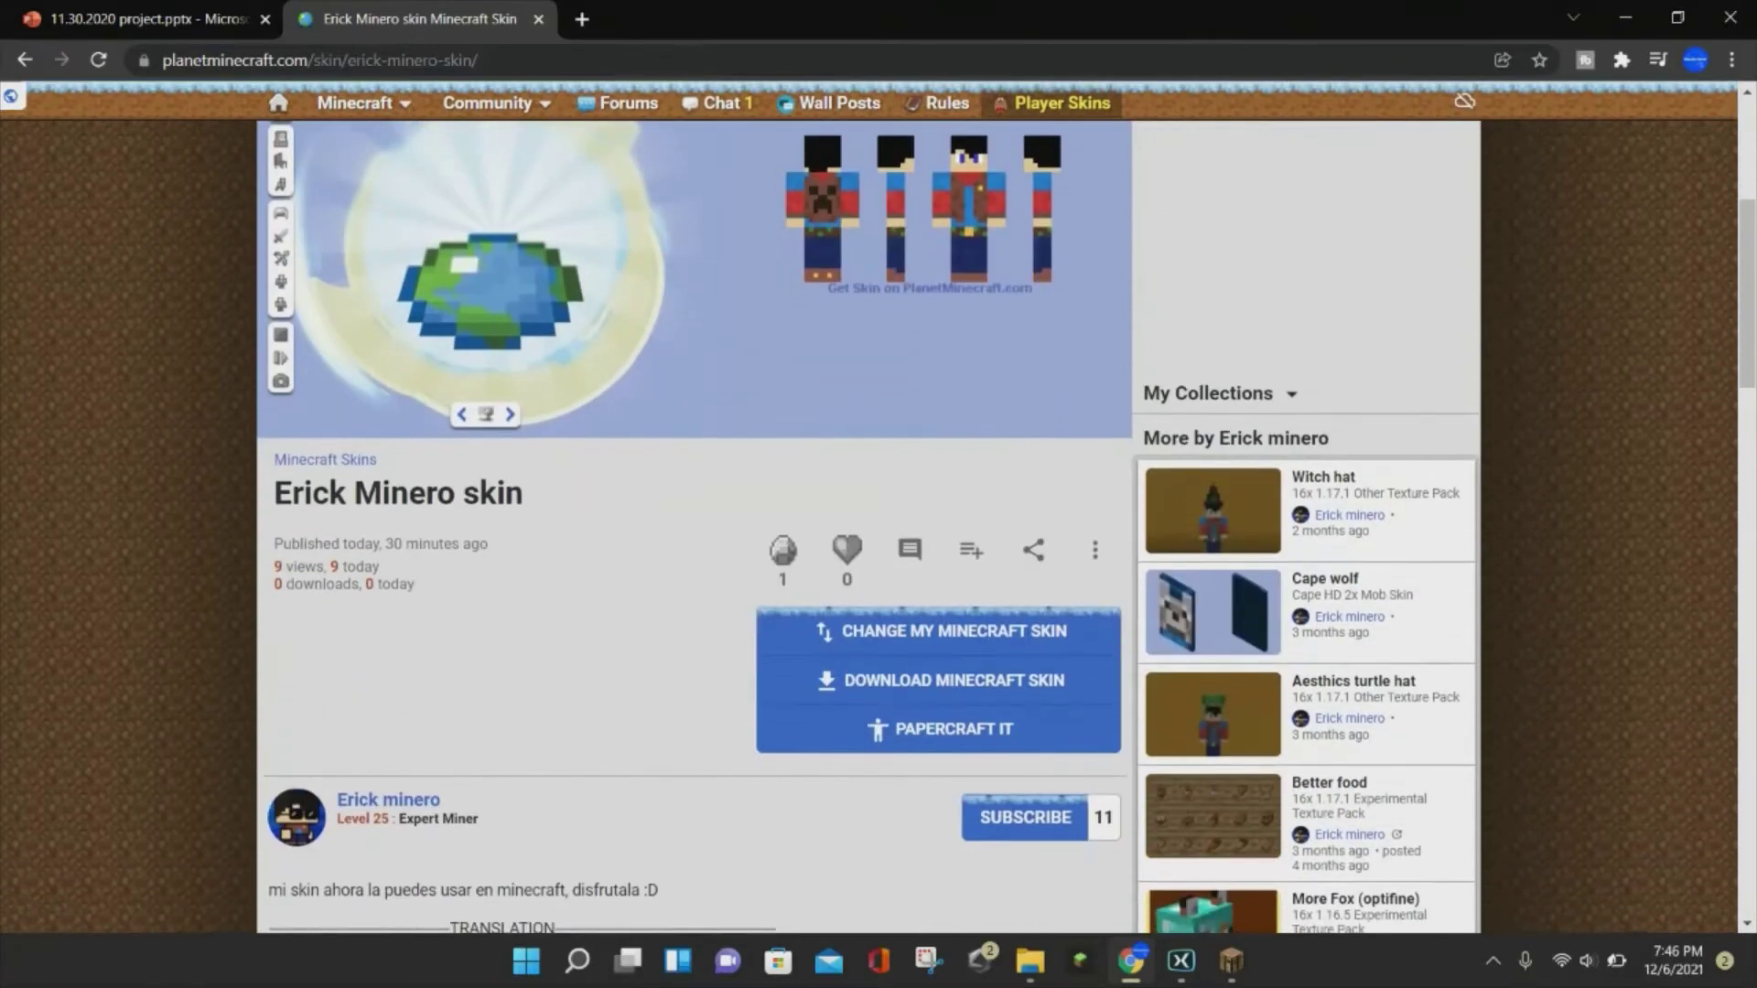
click(954, 680)
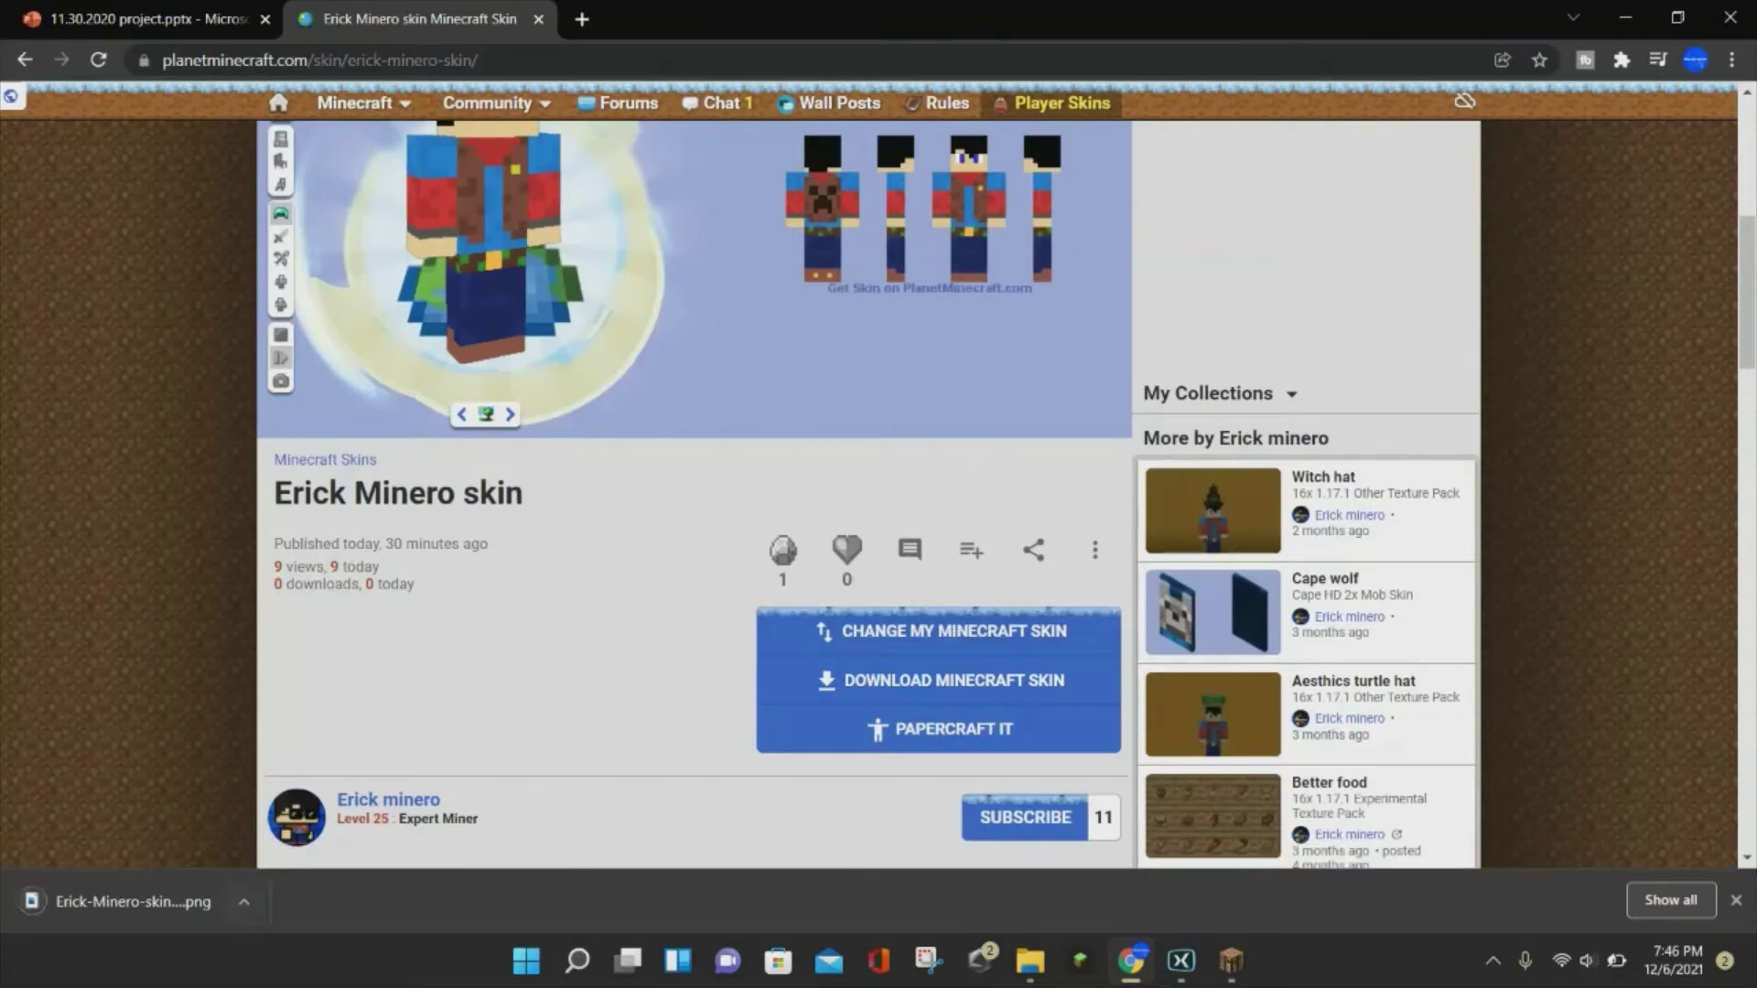
scroll(879, 494, down, 1)
scroll(879, 494, down, 2)
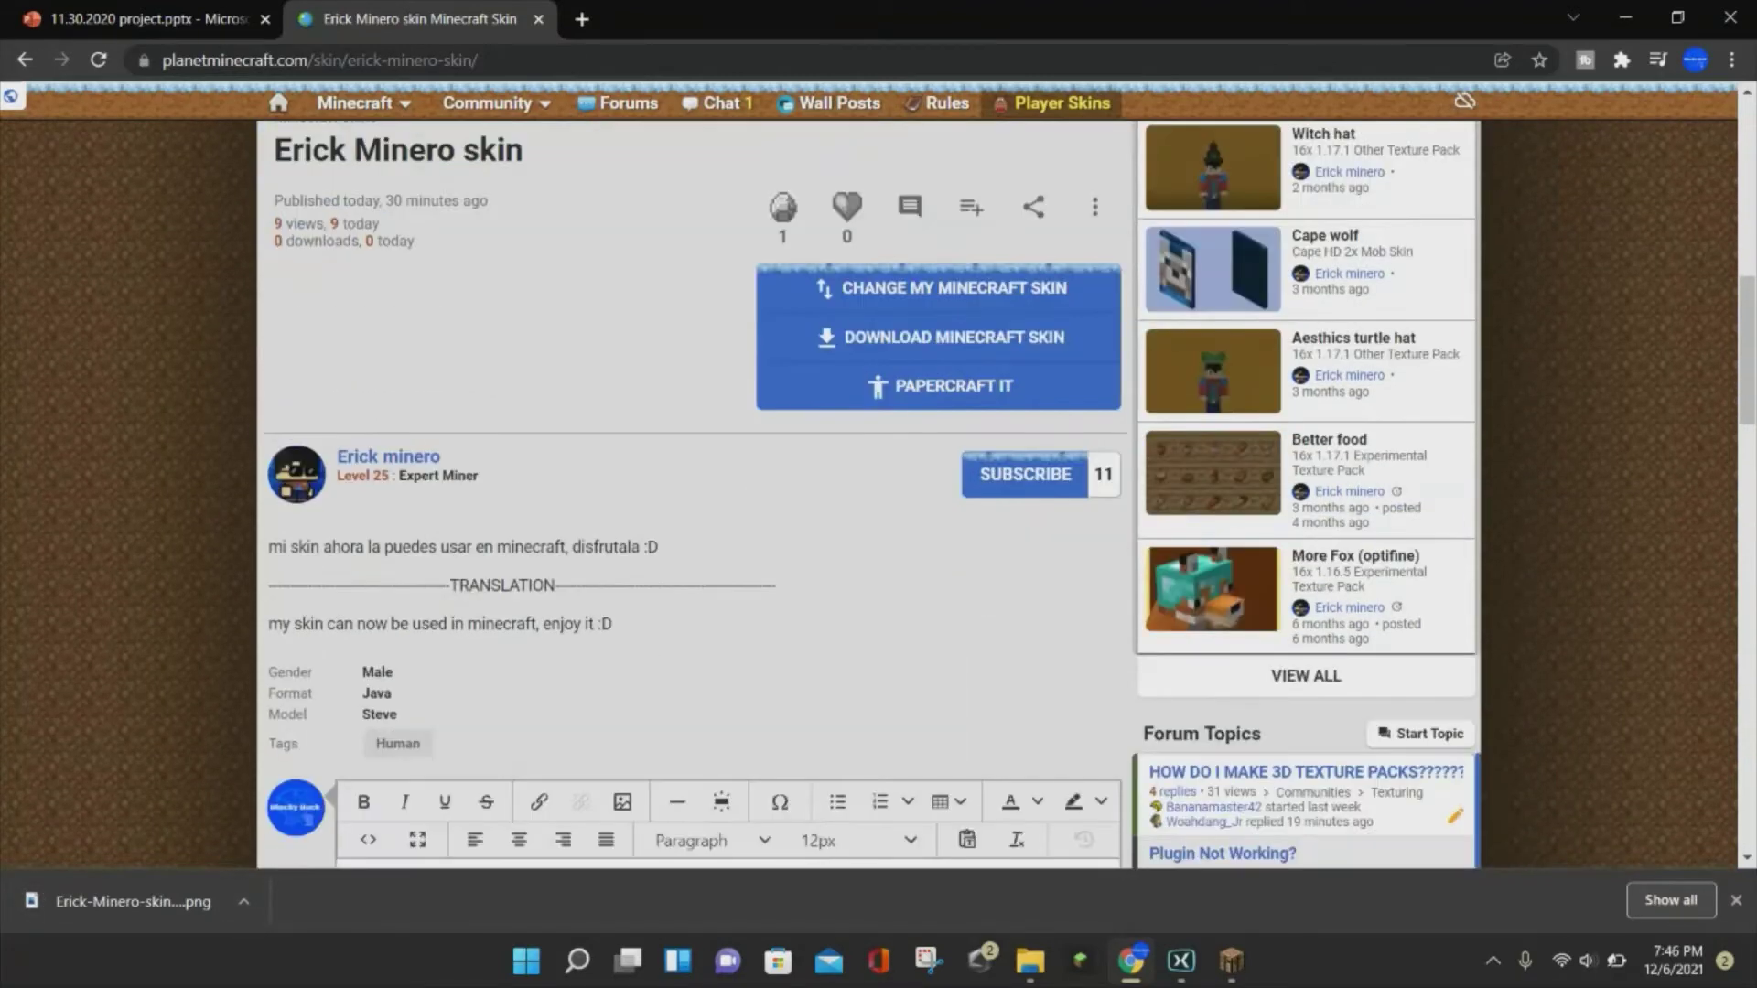
scroll(878, 494, down, 1)
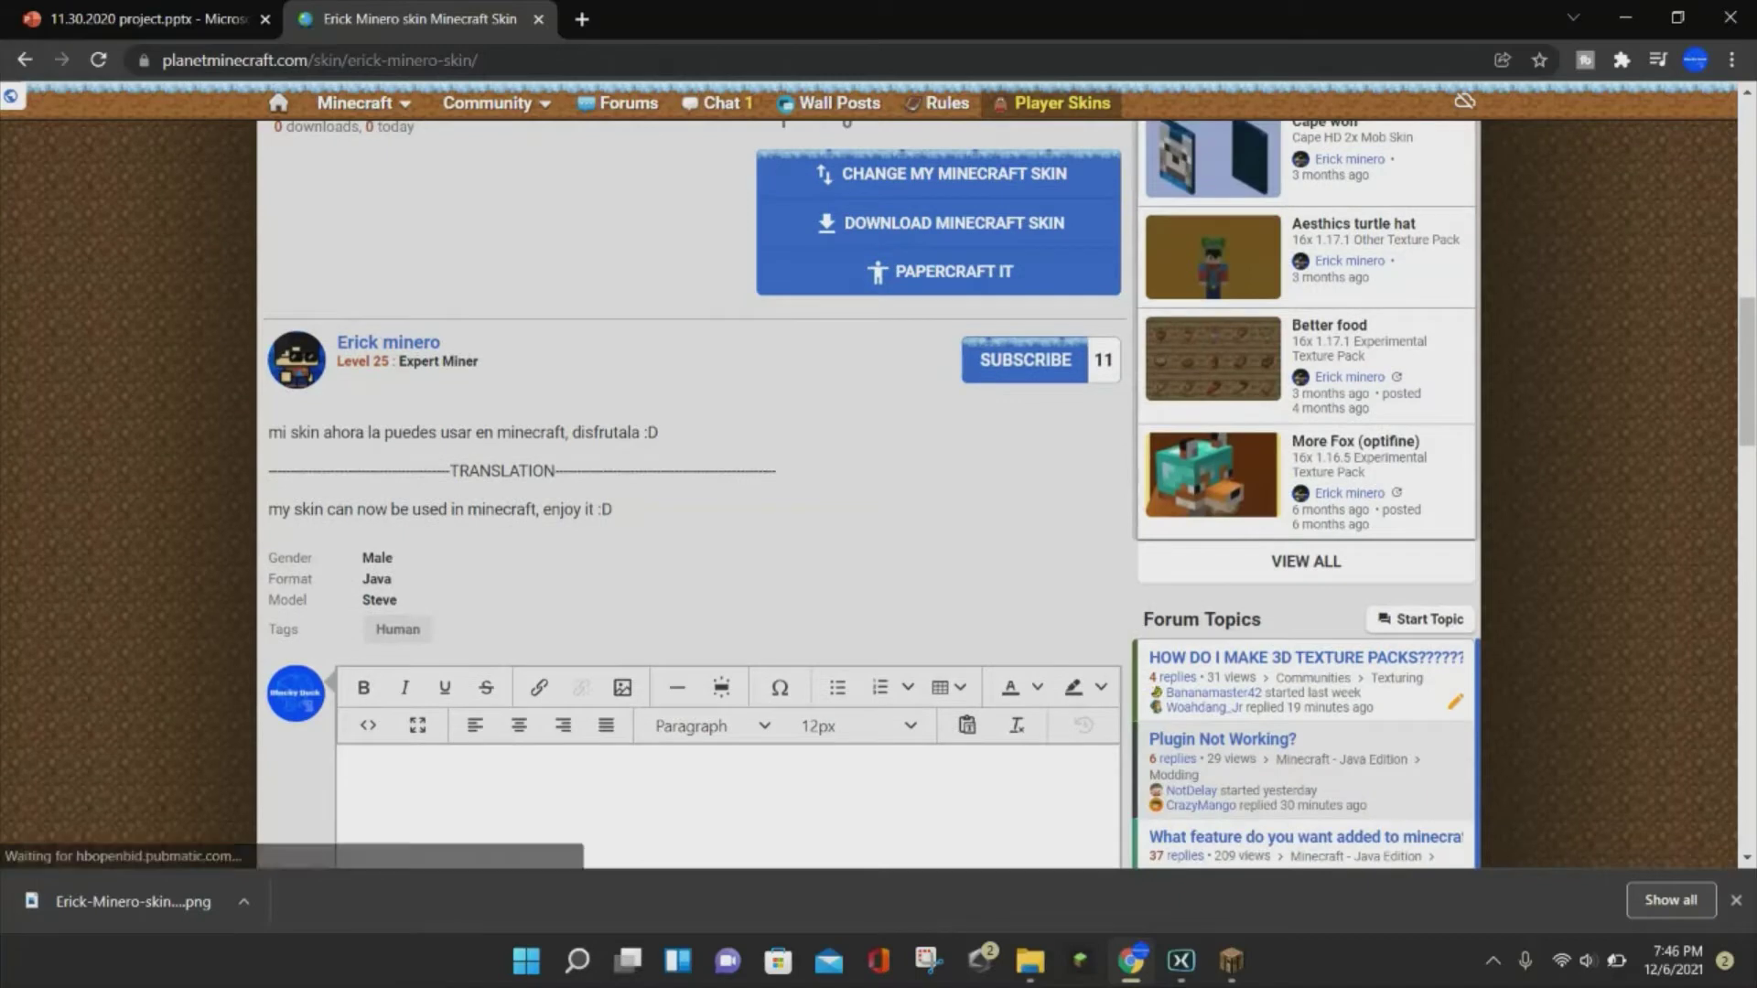
click(243, 904)
click(282, 756)
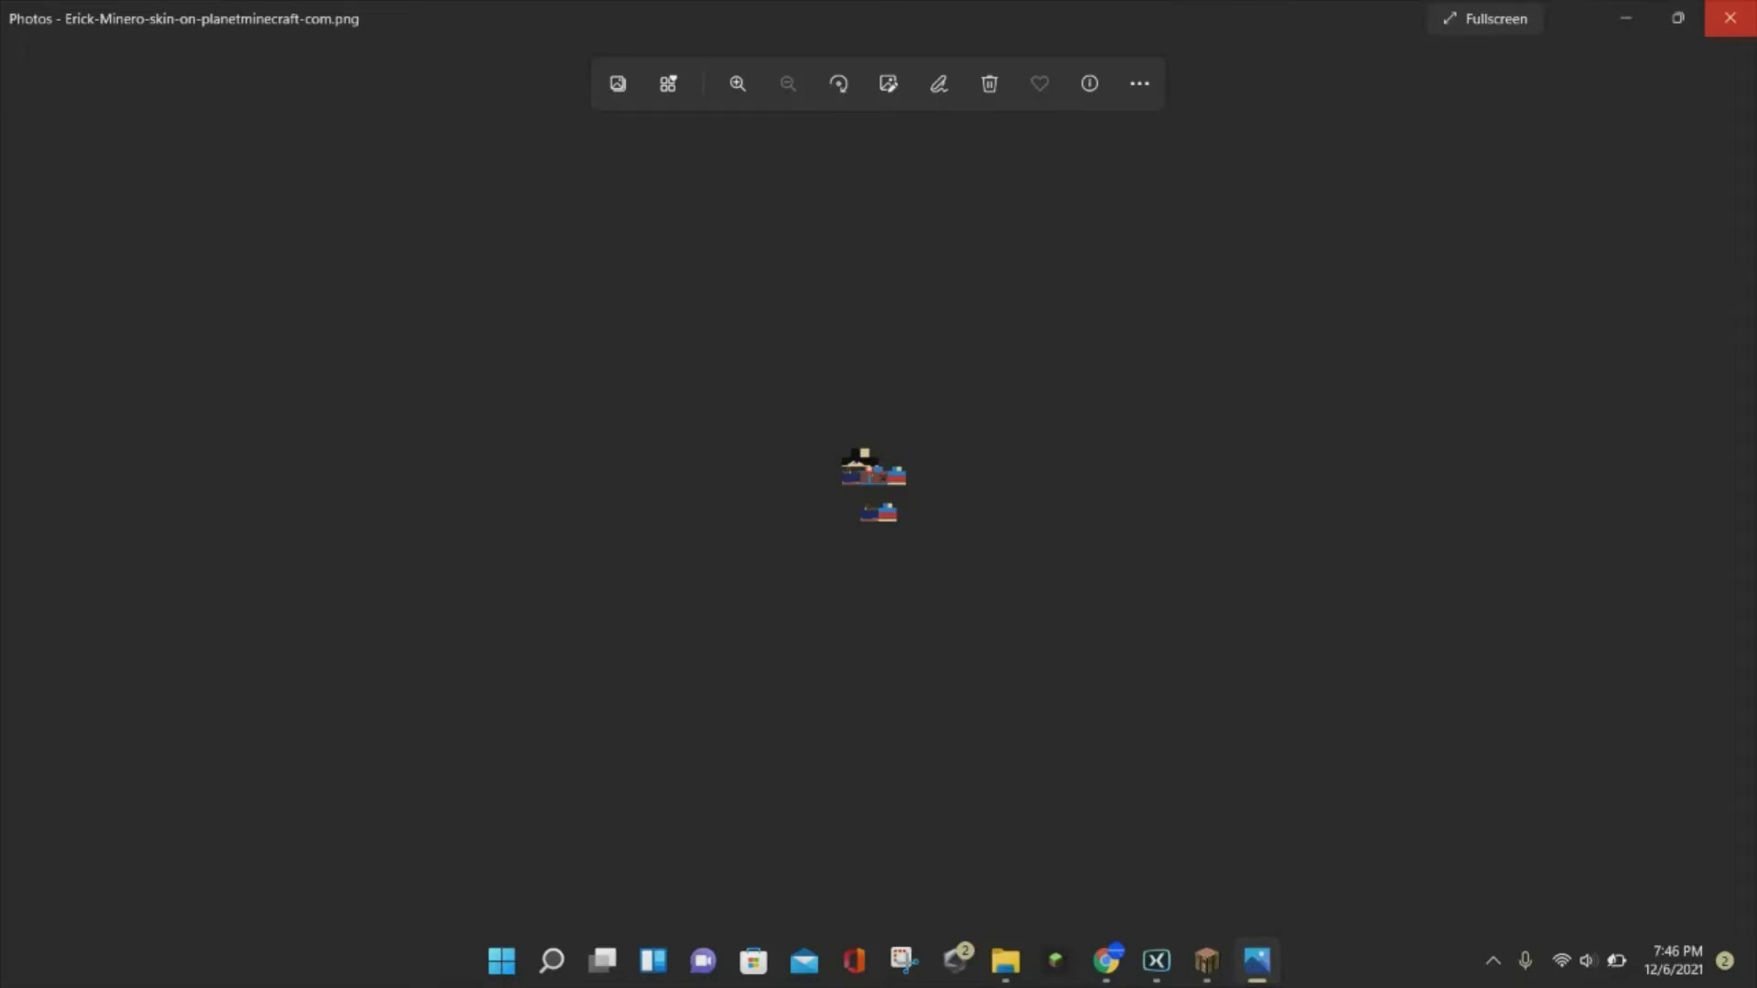
click(1729, 18)
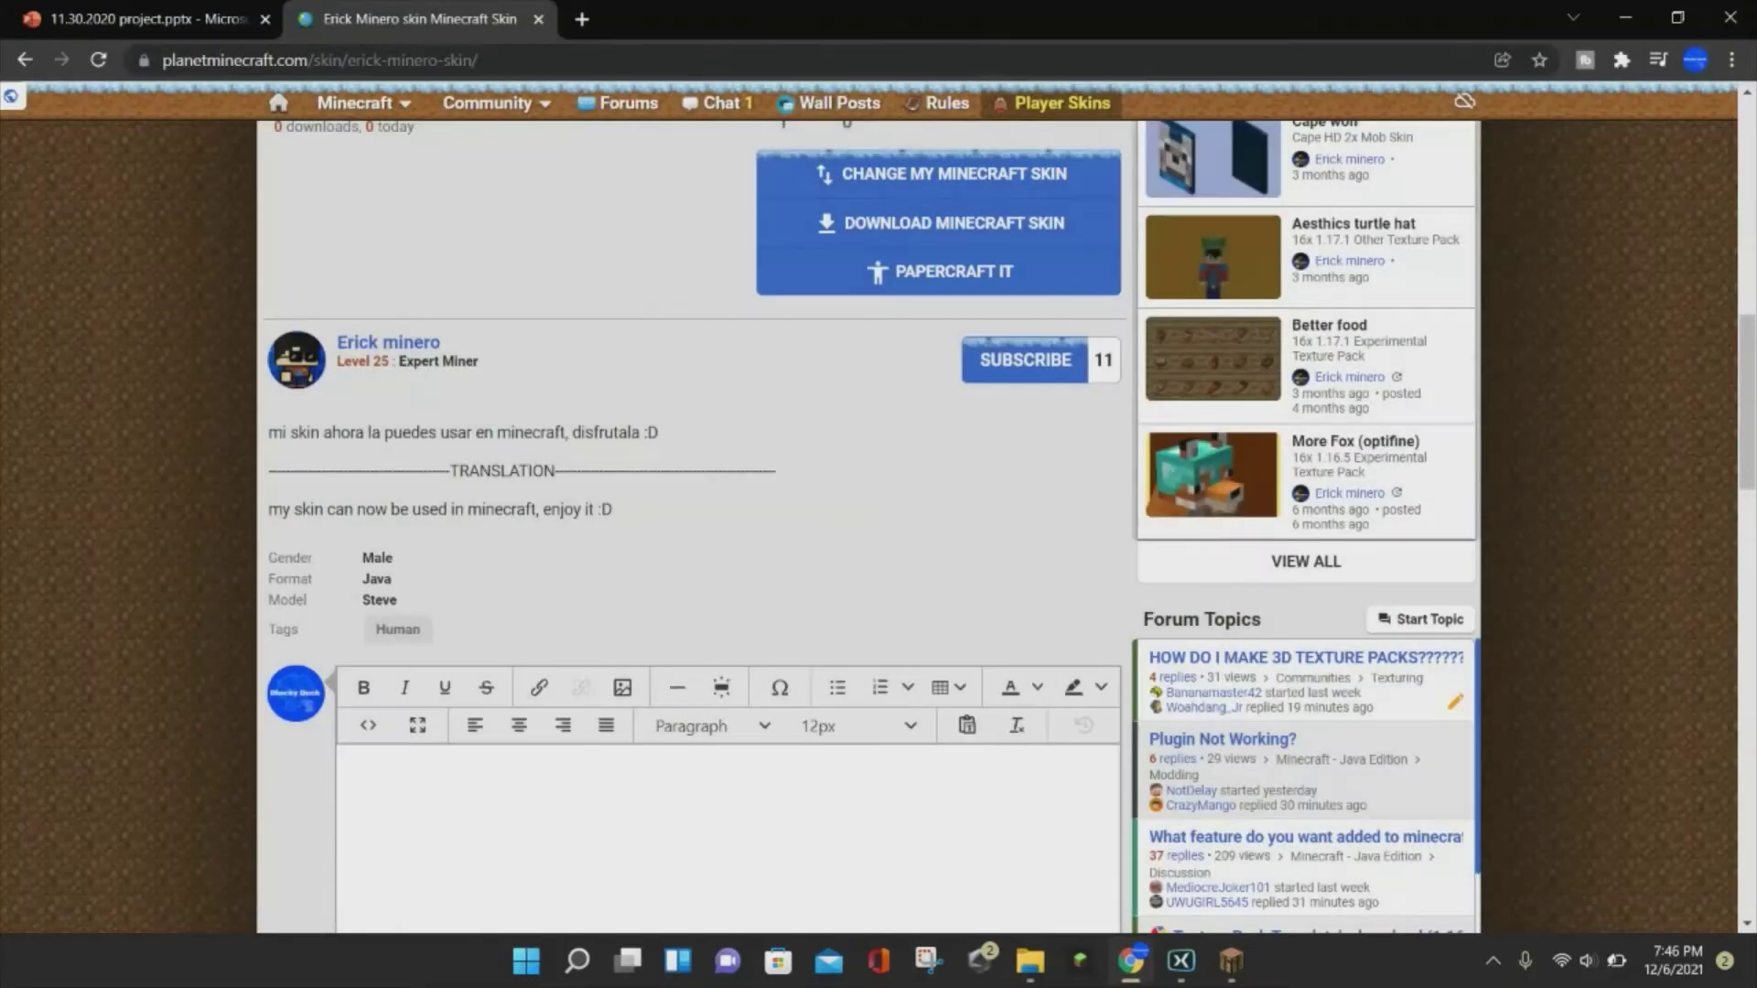
scroll(879, 527, up, 3)
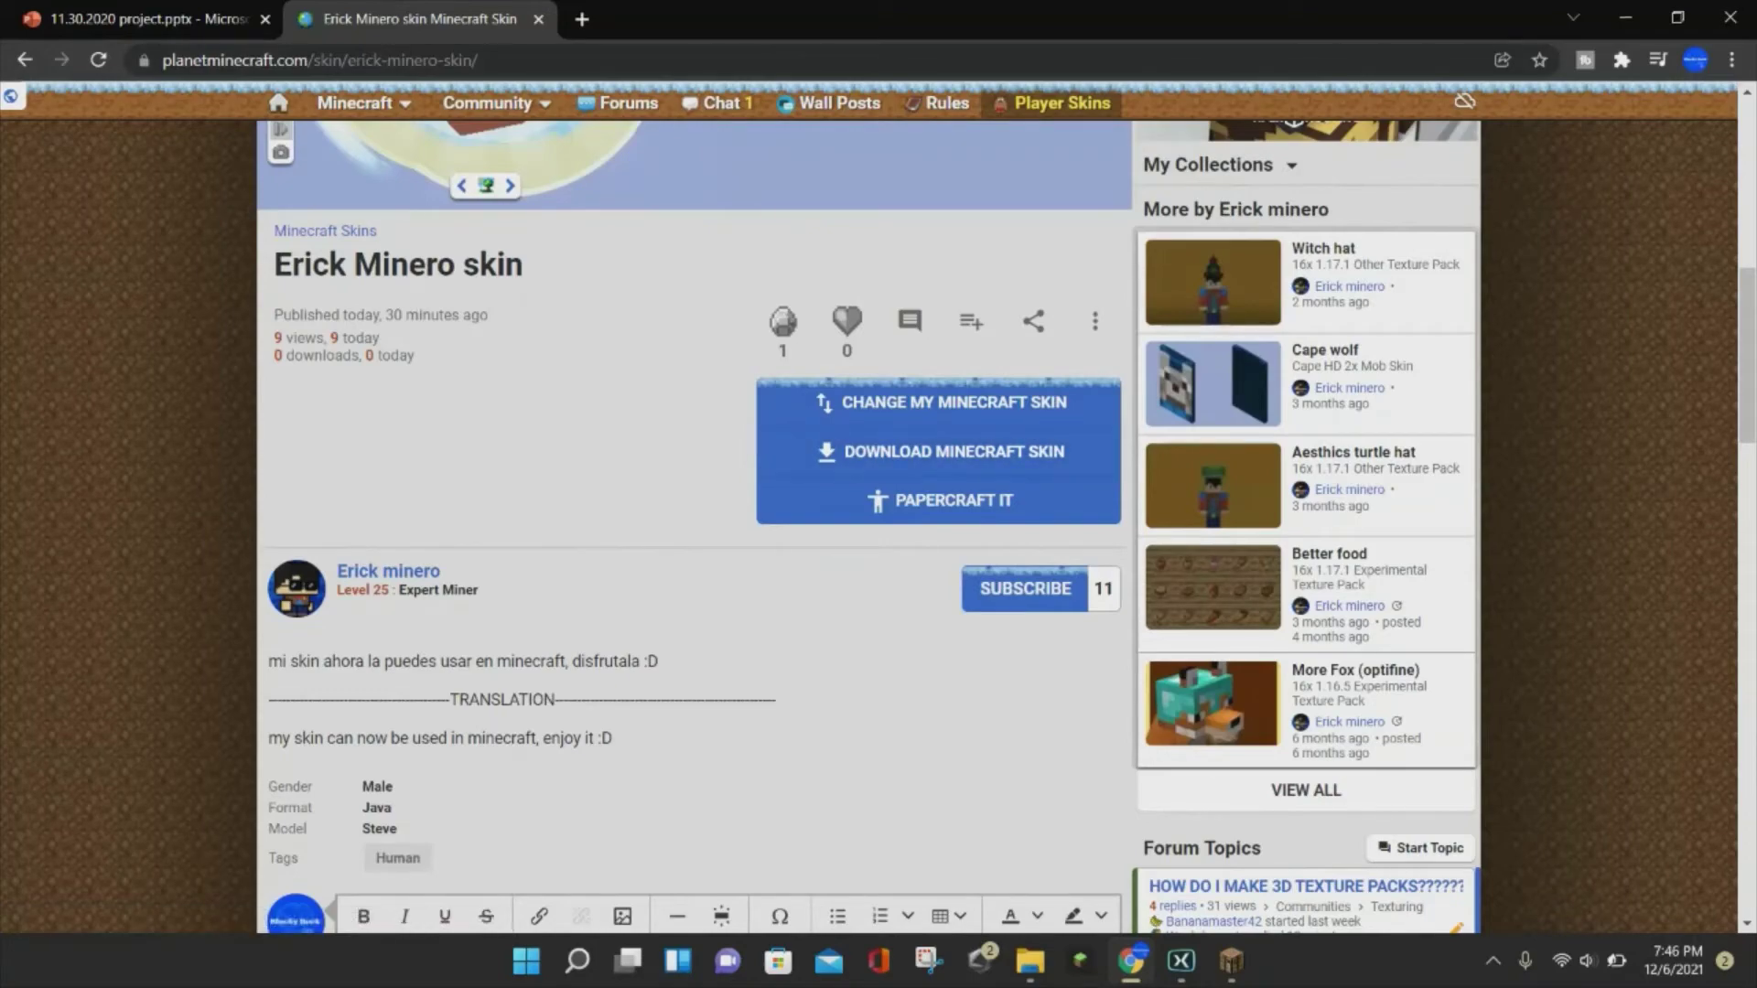
click(540, 18)
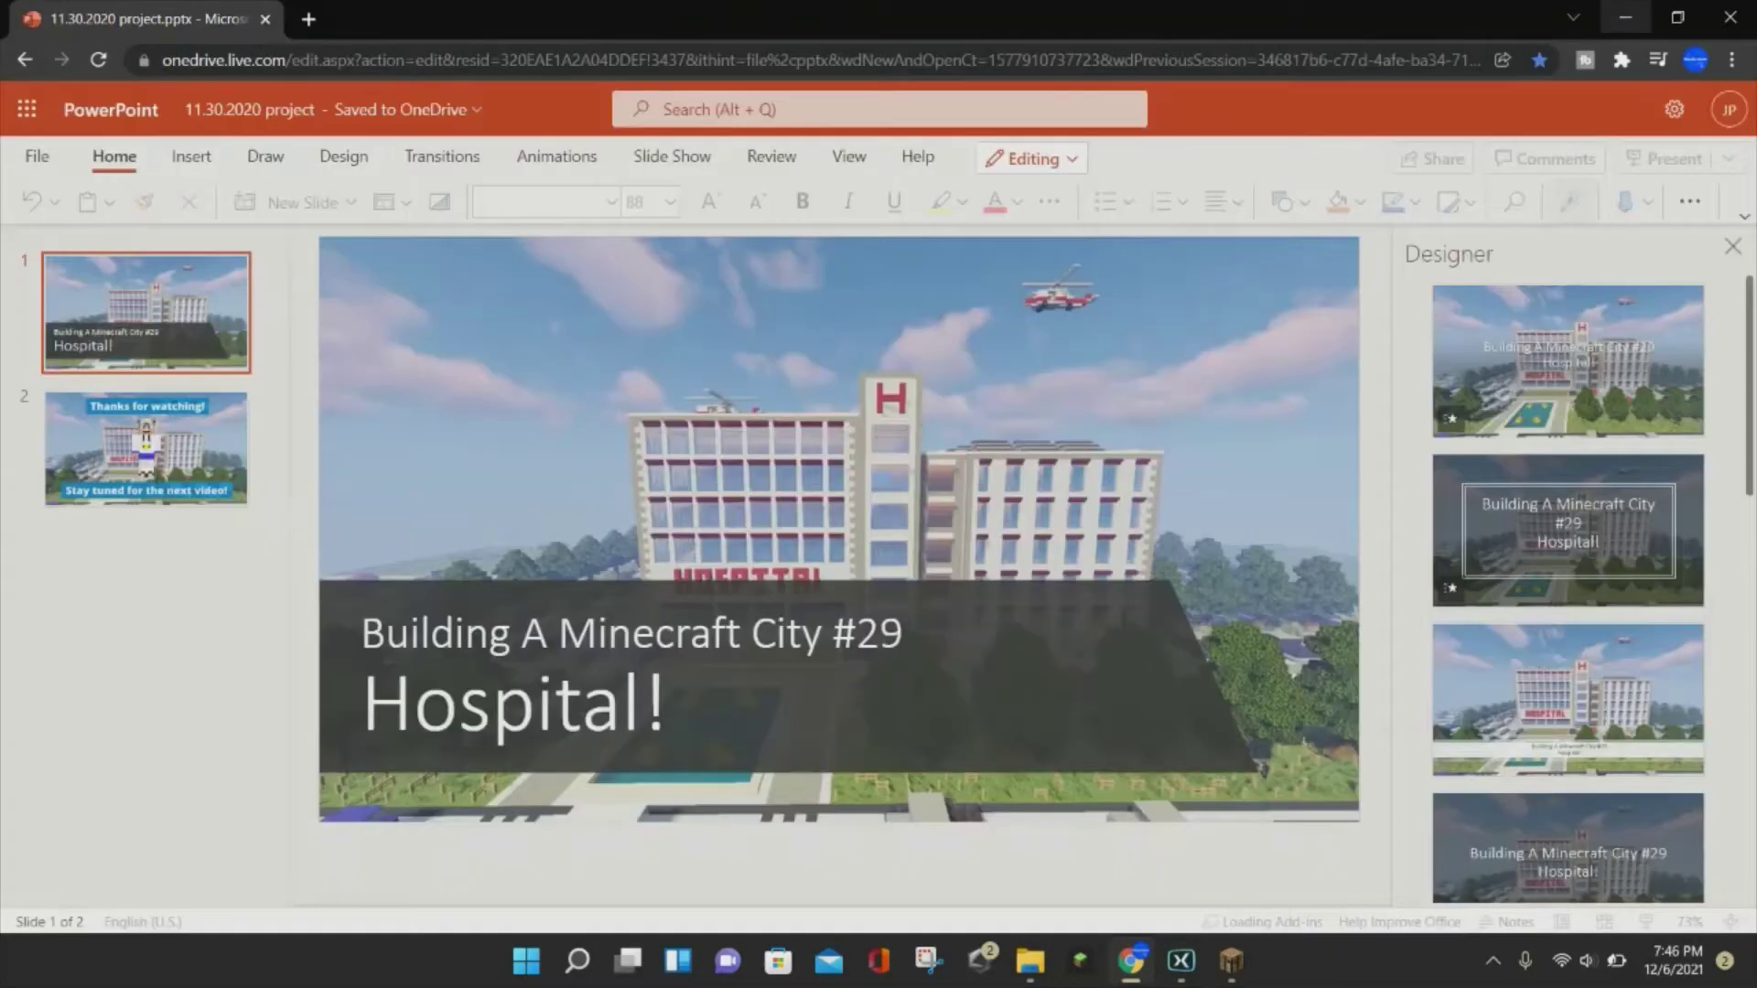
click(1626, 18)
click(1620, 13)
click(1642, 36)
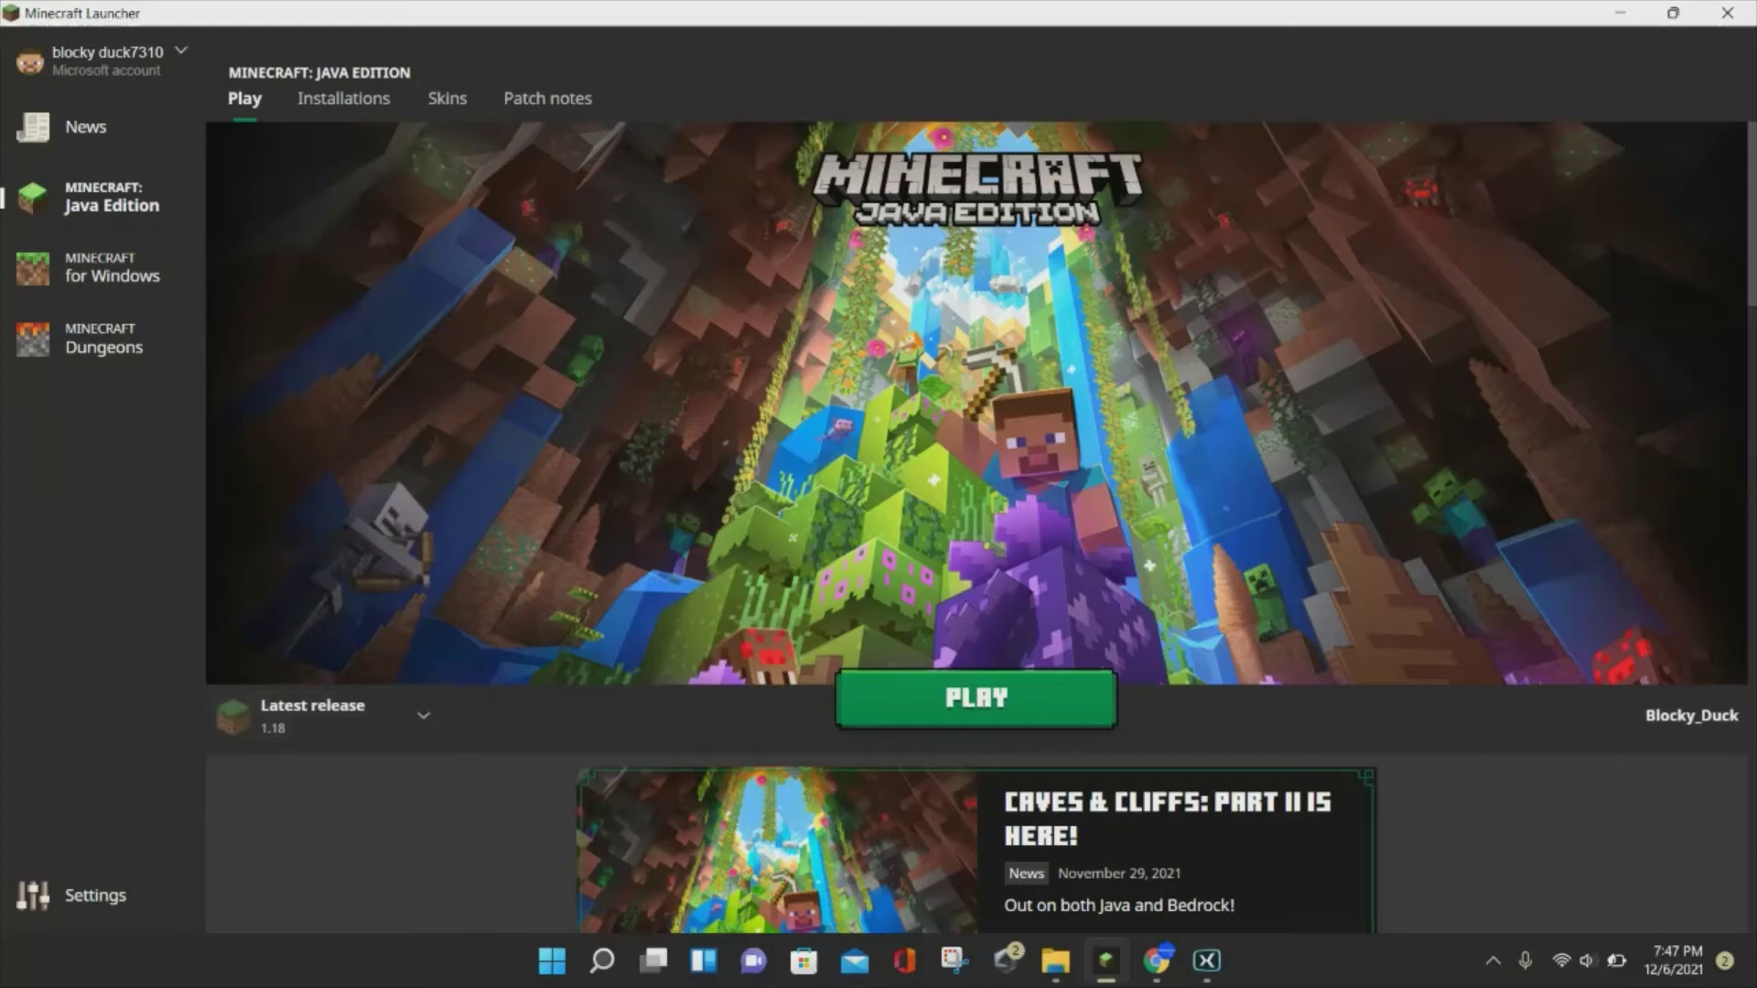
Step: Go to the launcher's Skins library and start a New skin entry
click(447, 98)
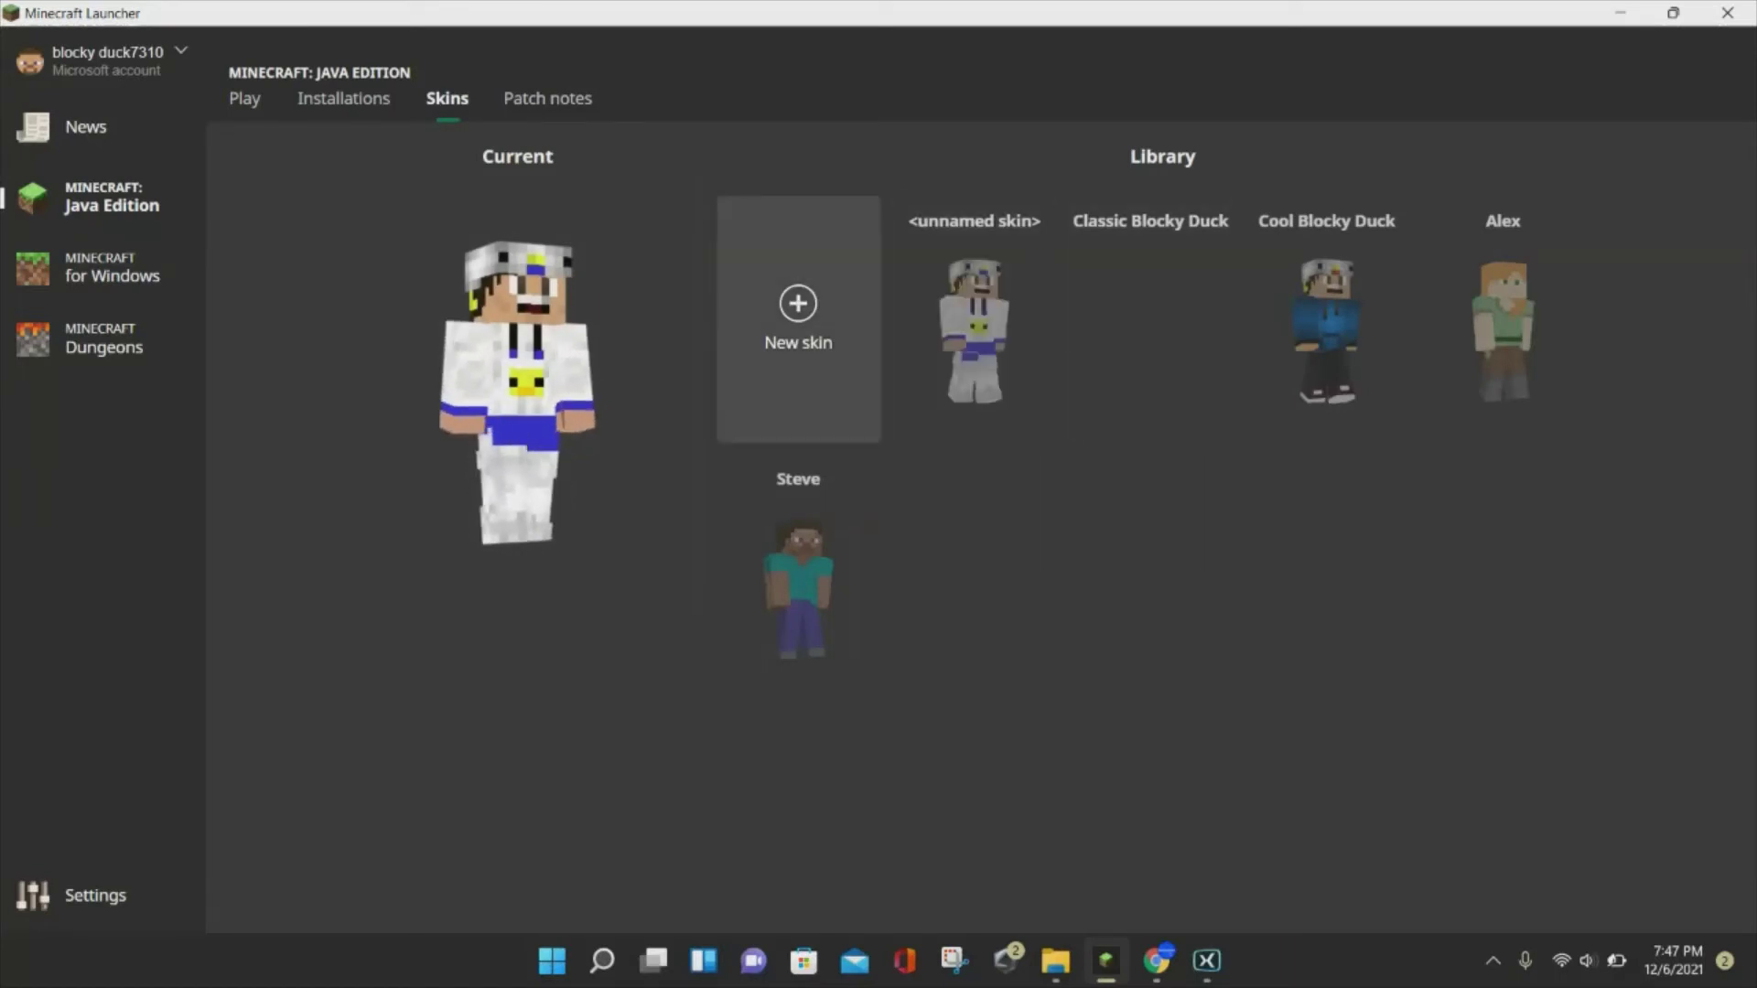
click(798, 320)
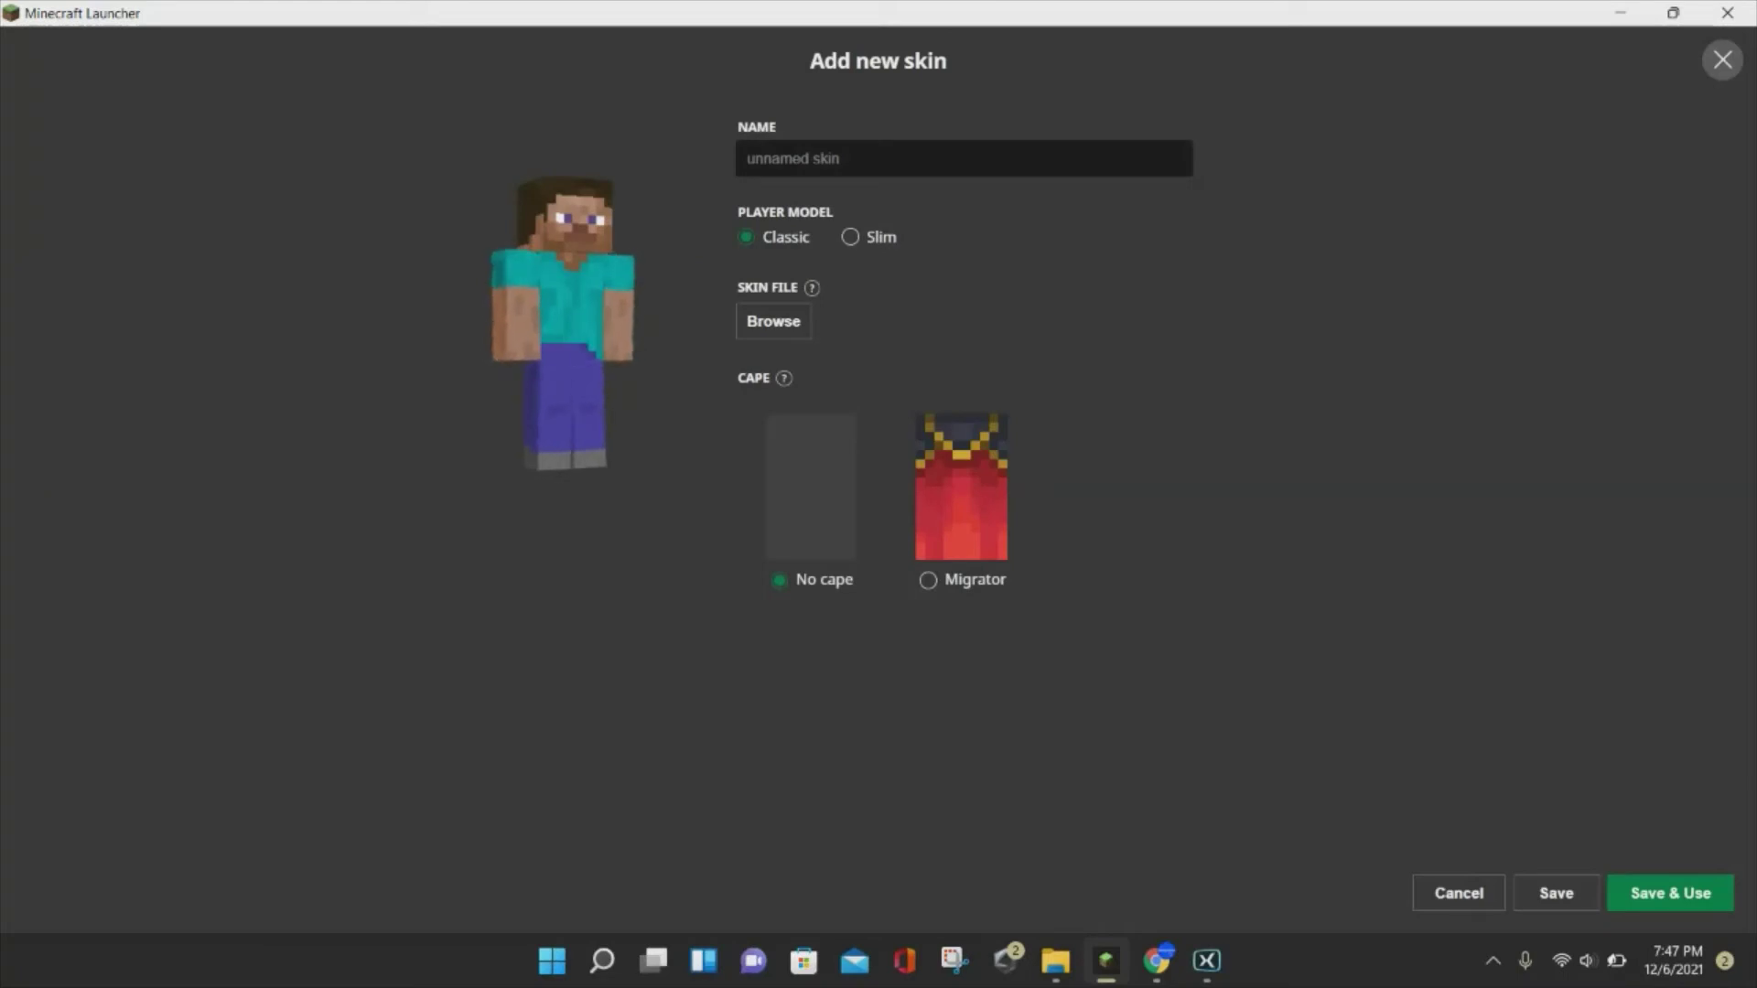
click(964, 159)
text(test)
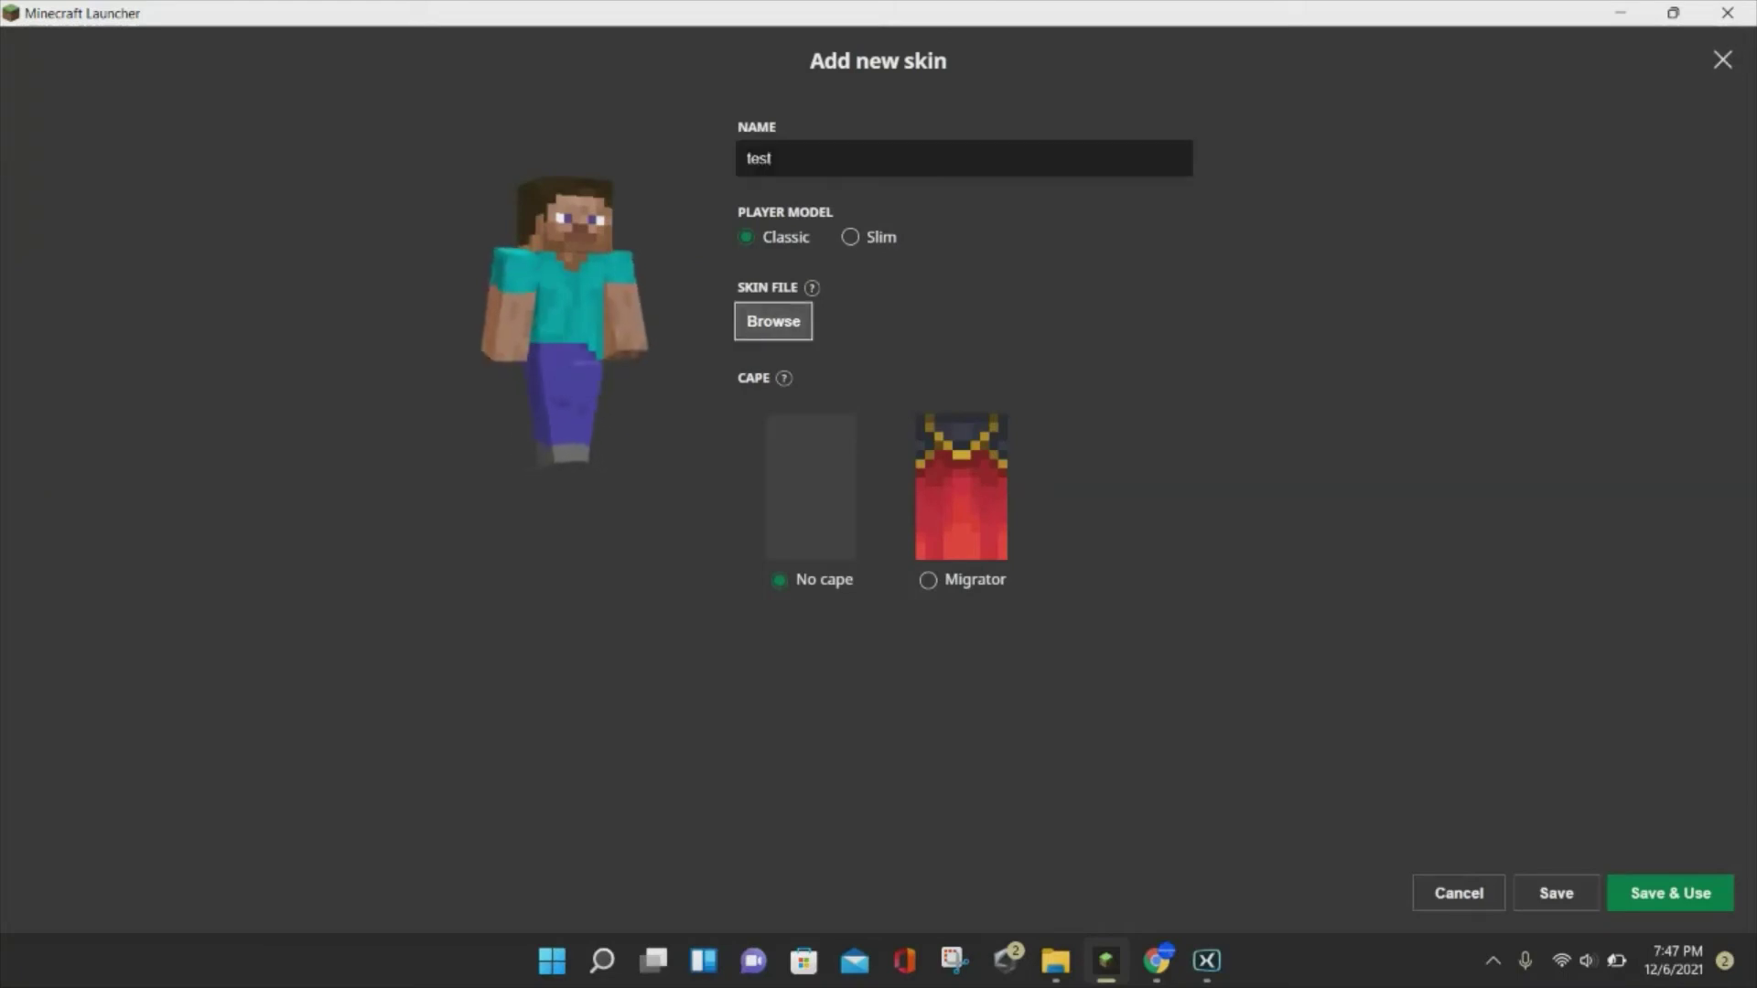
click(773, 321)
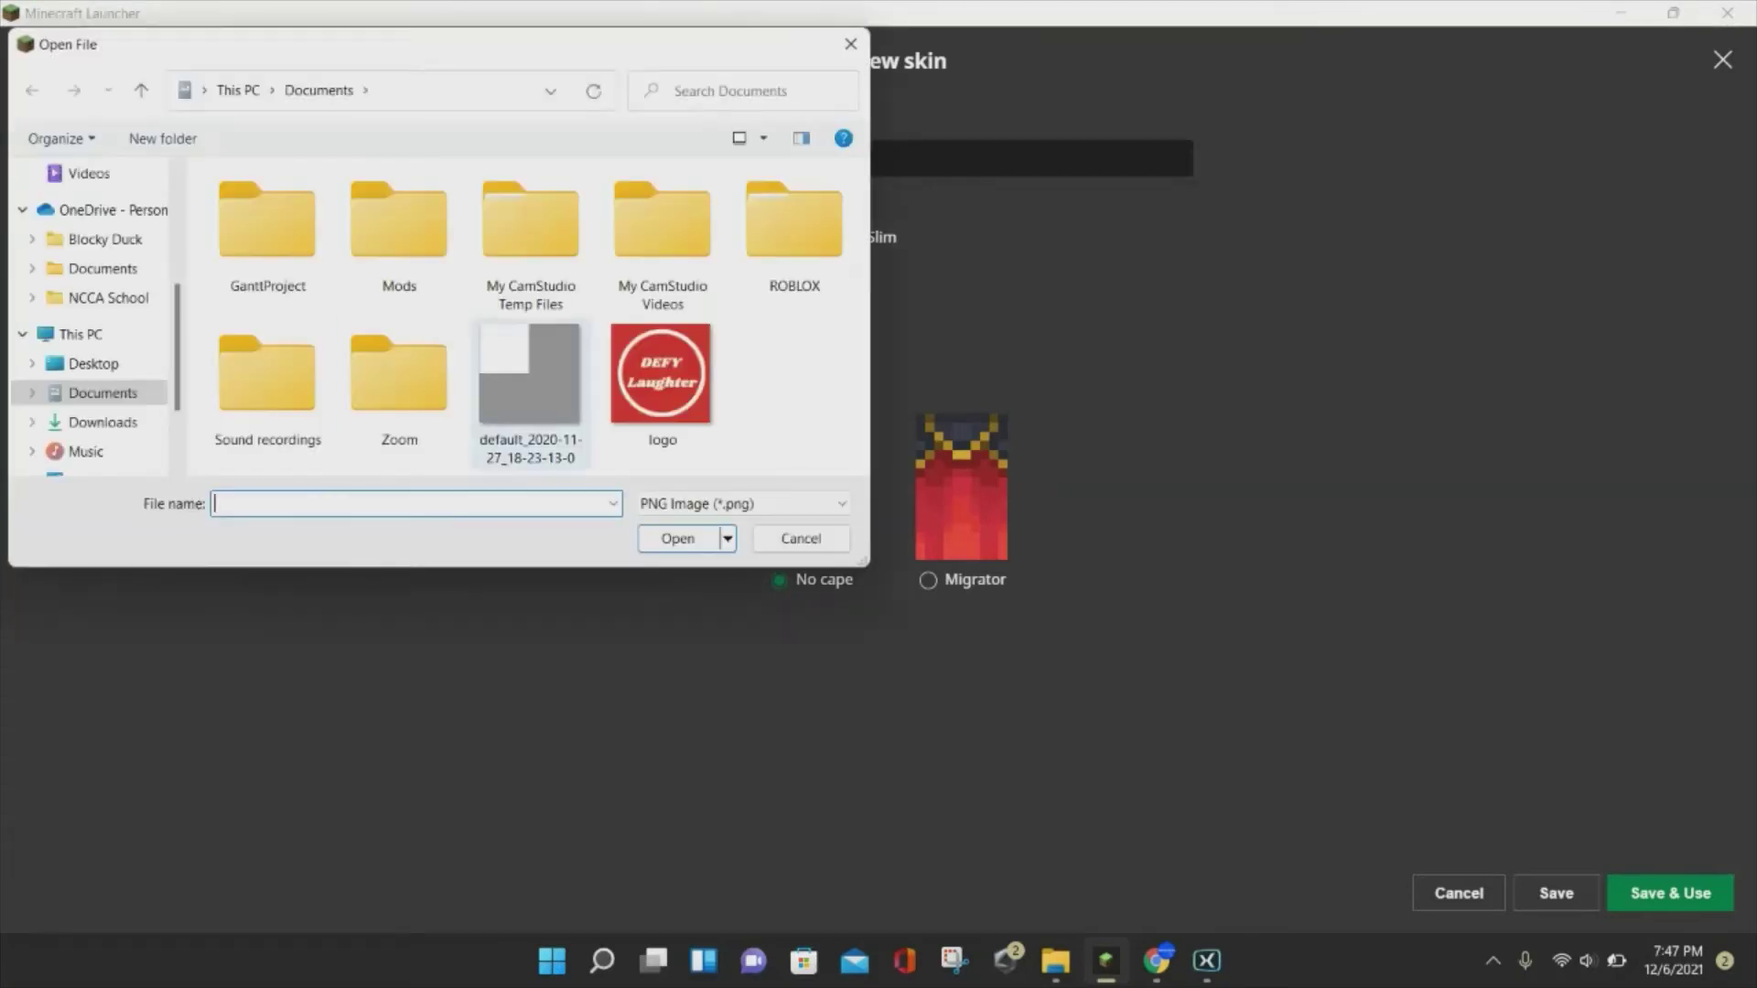
click(102, 422)
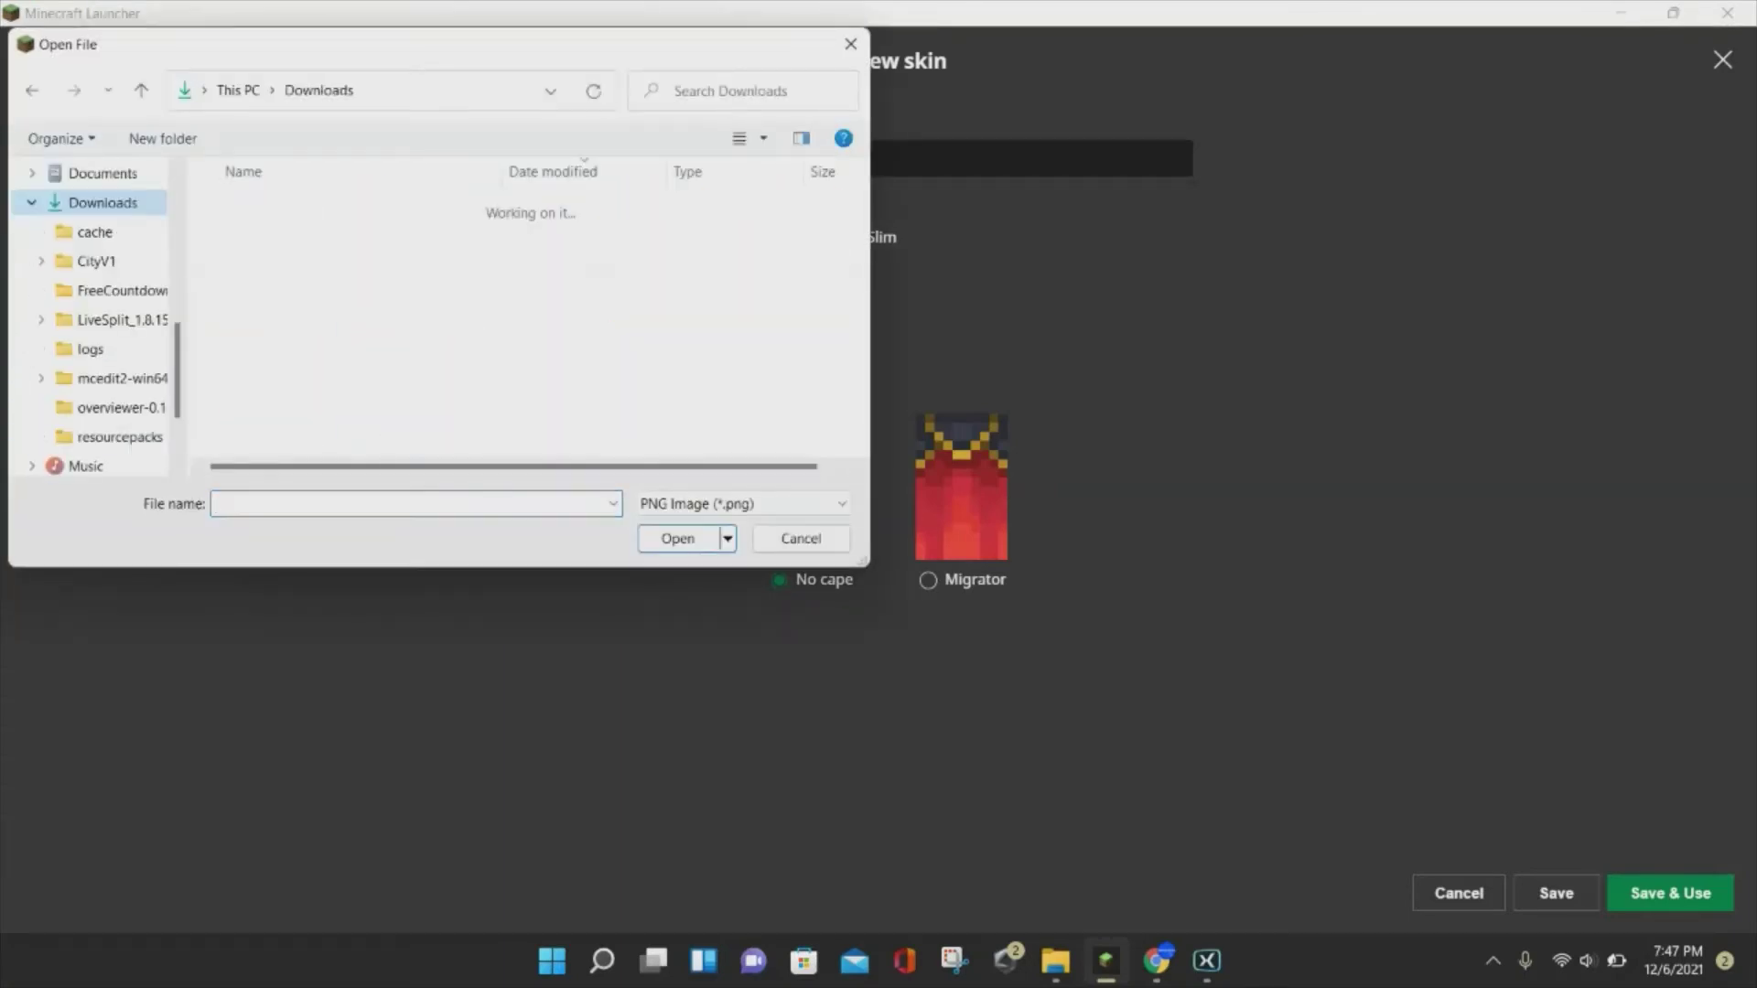
click(363, 237)
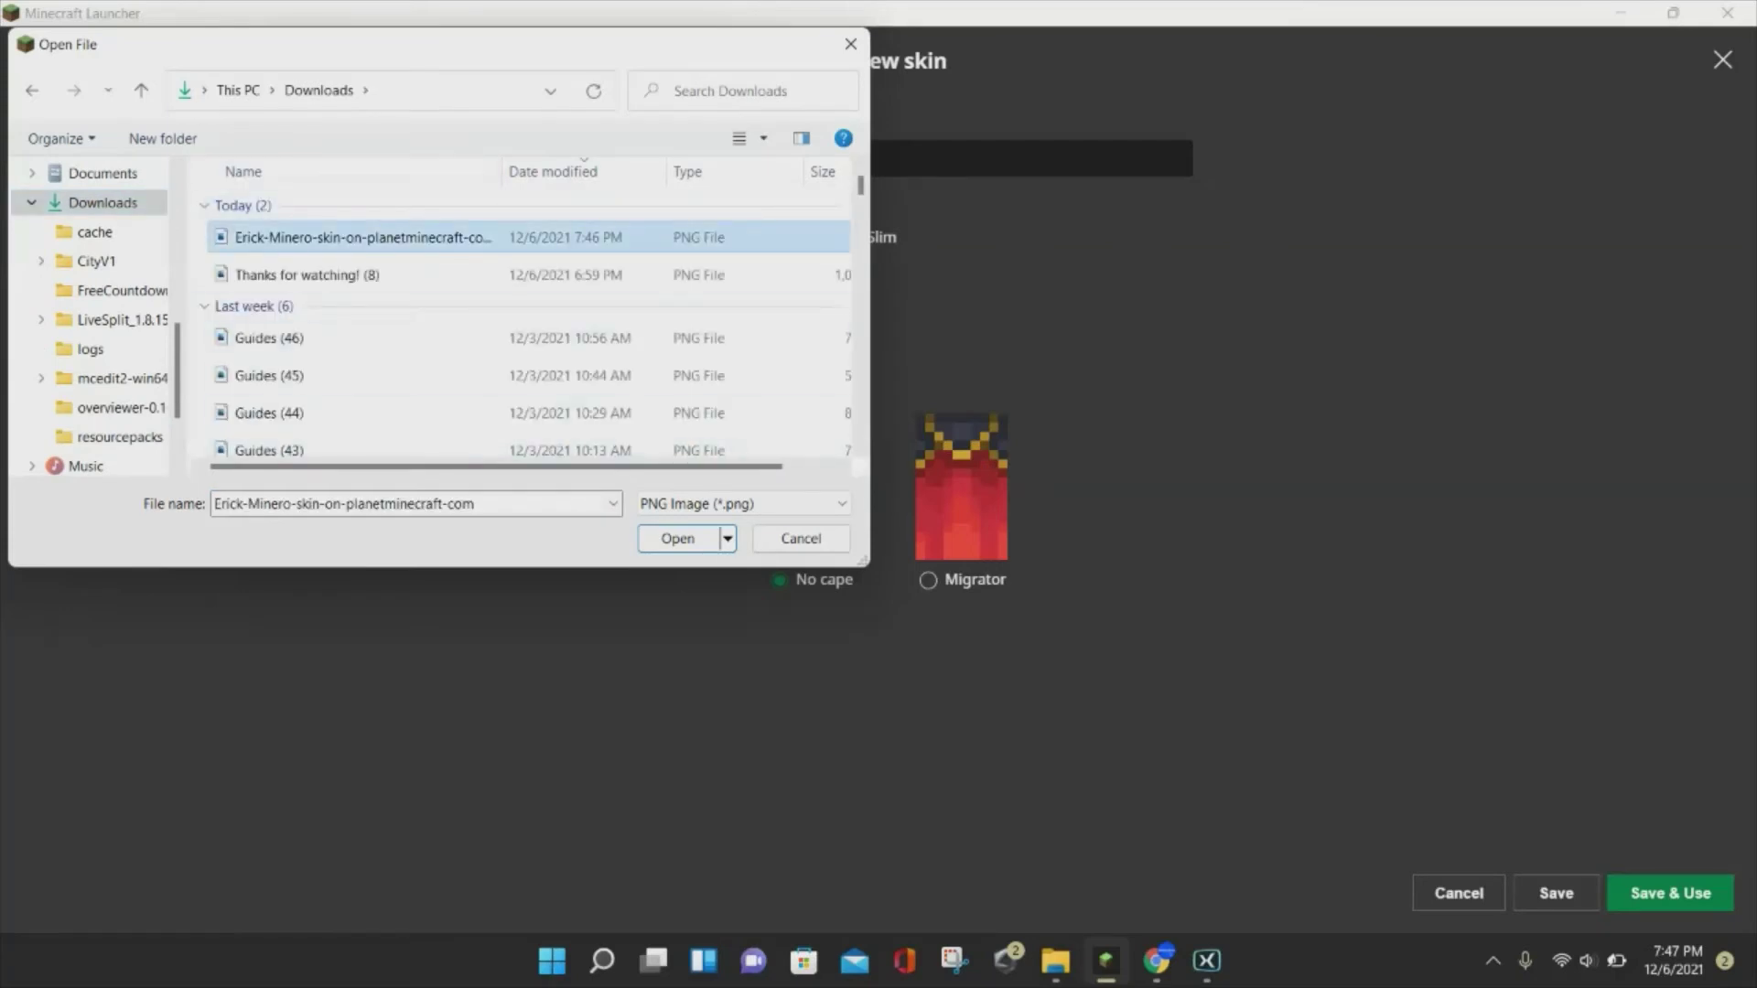
key(Return)
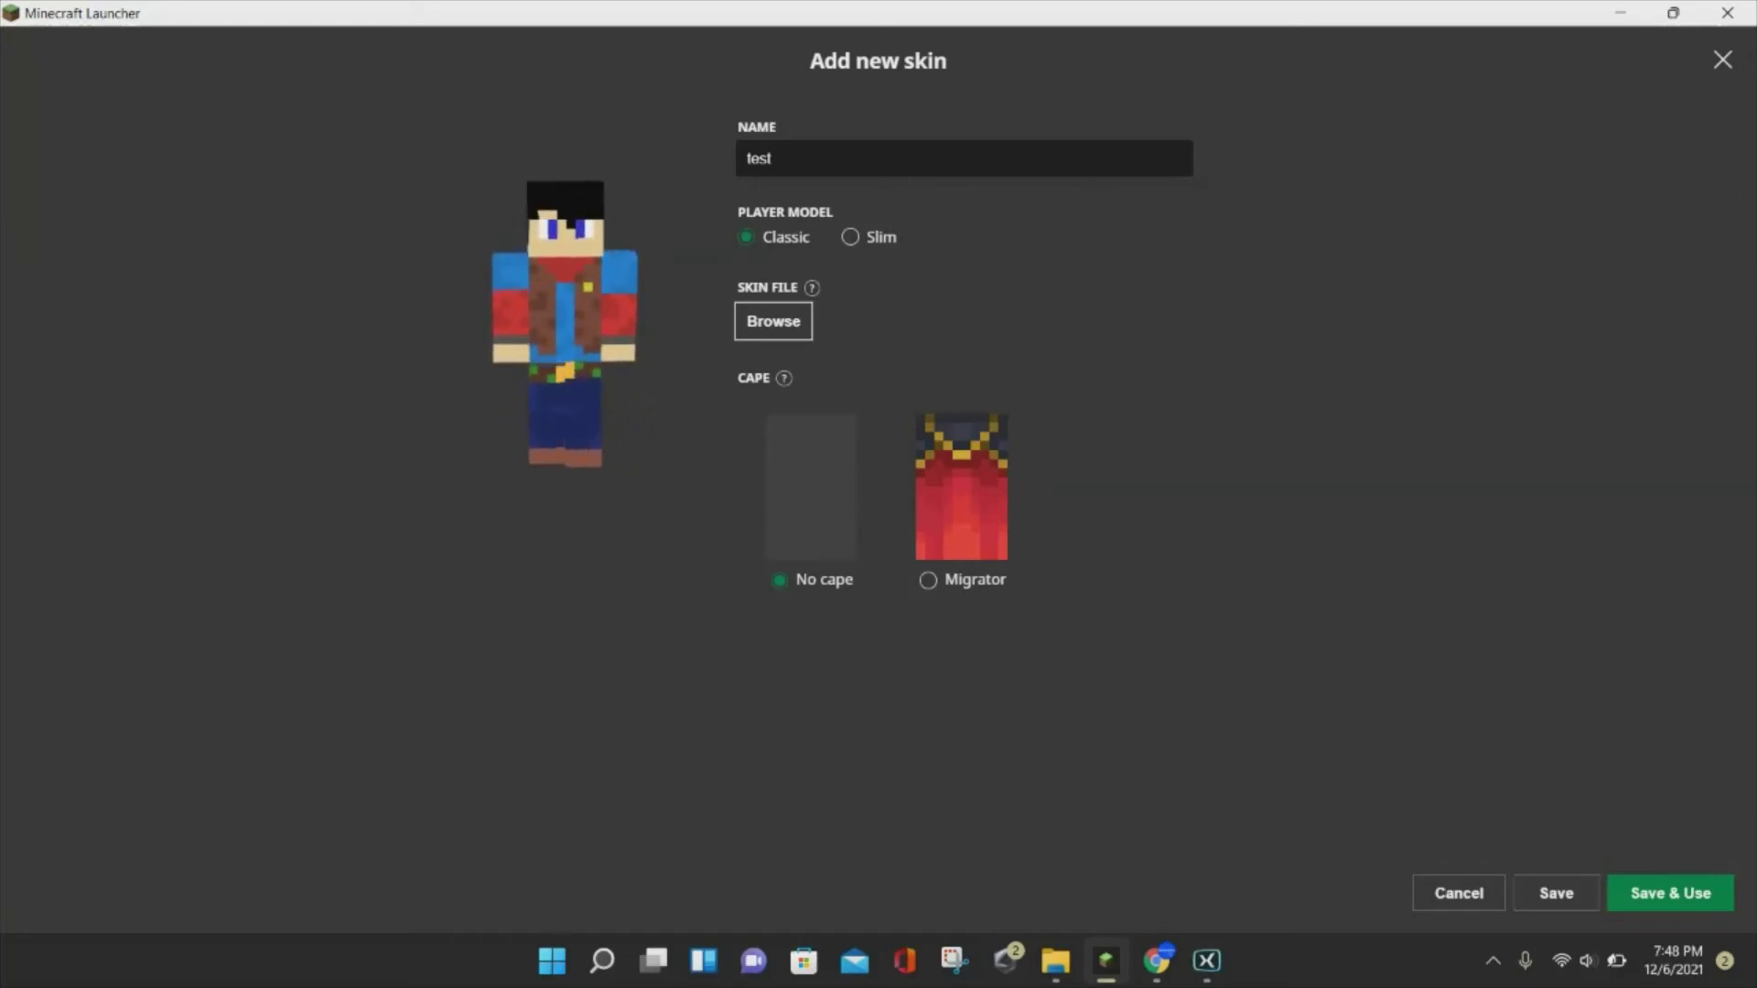
Step: Pick the Migrator cape, Save & Use the test skin, and return to Play
click(961, 513)
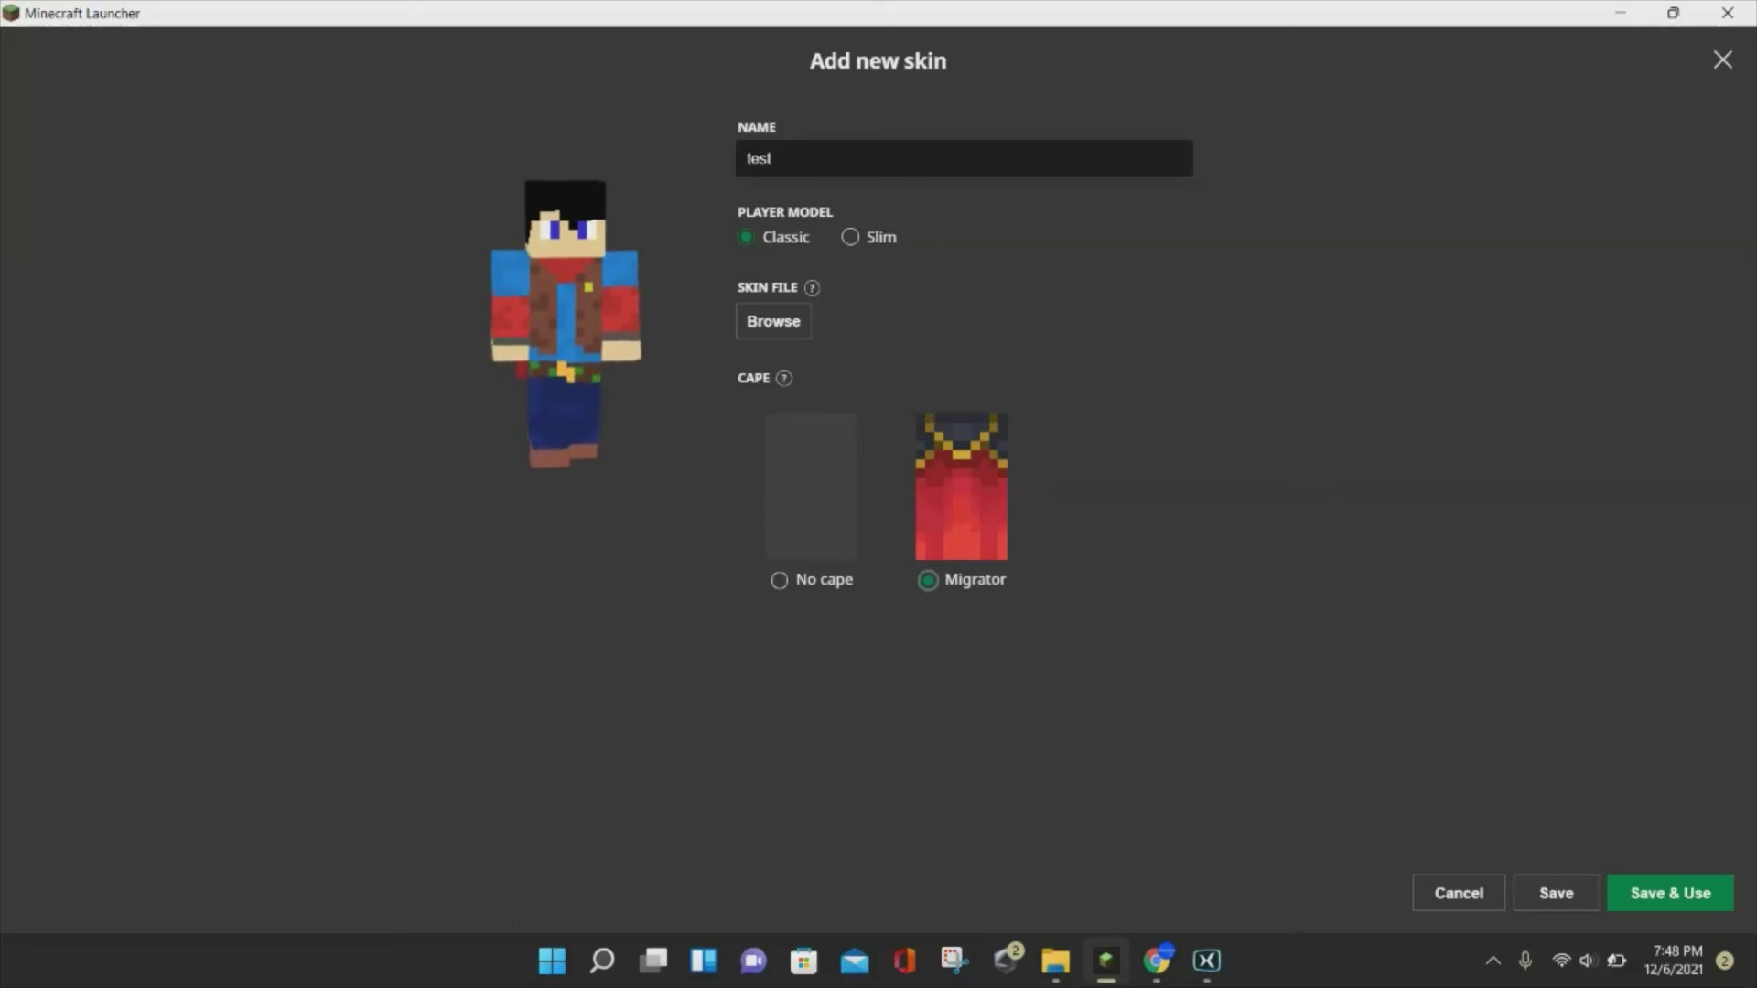
click(1670, 894)
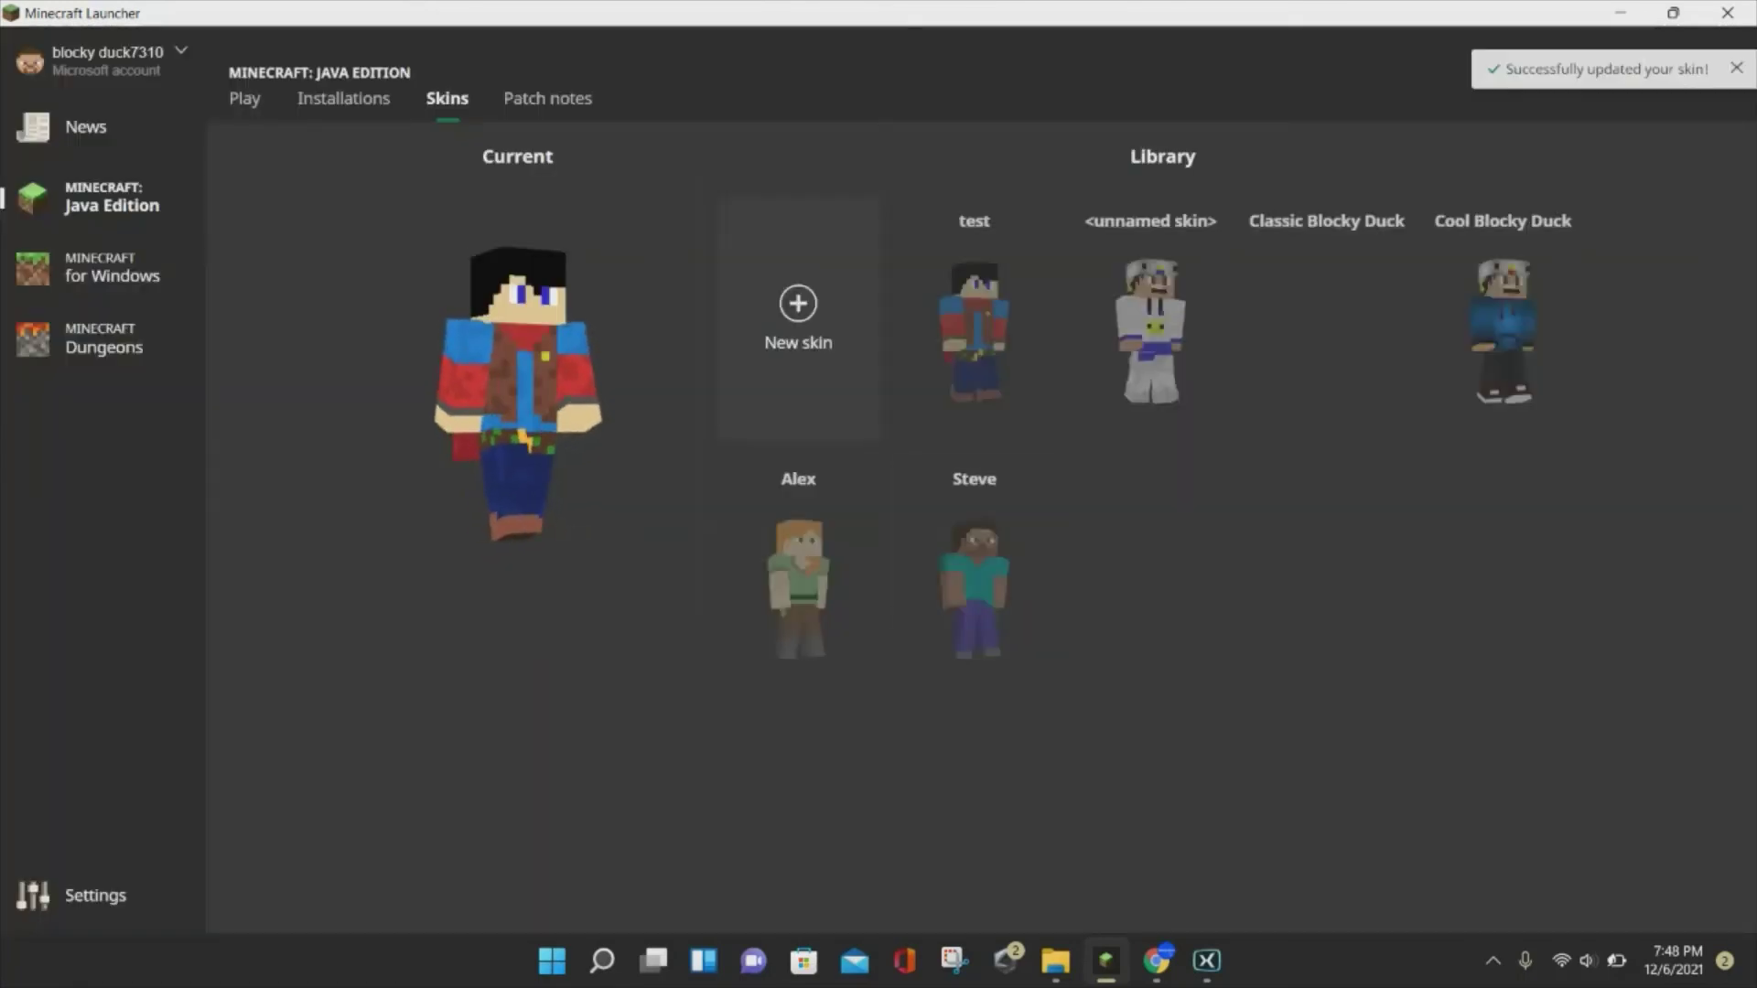
click(245, 98)
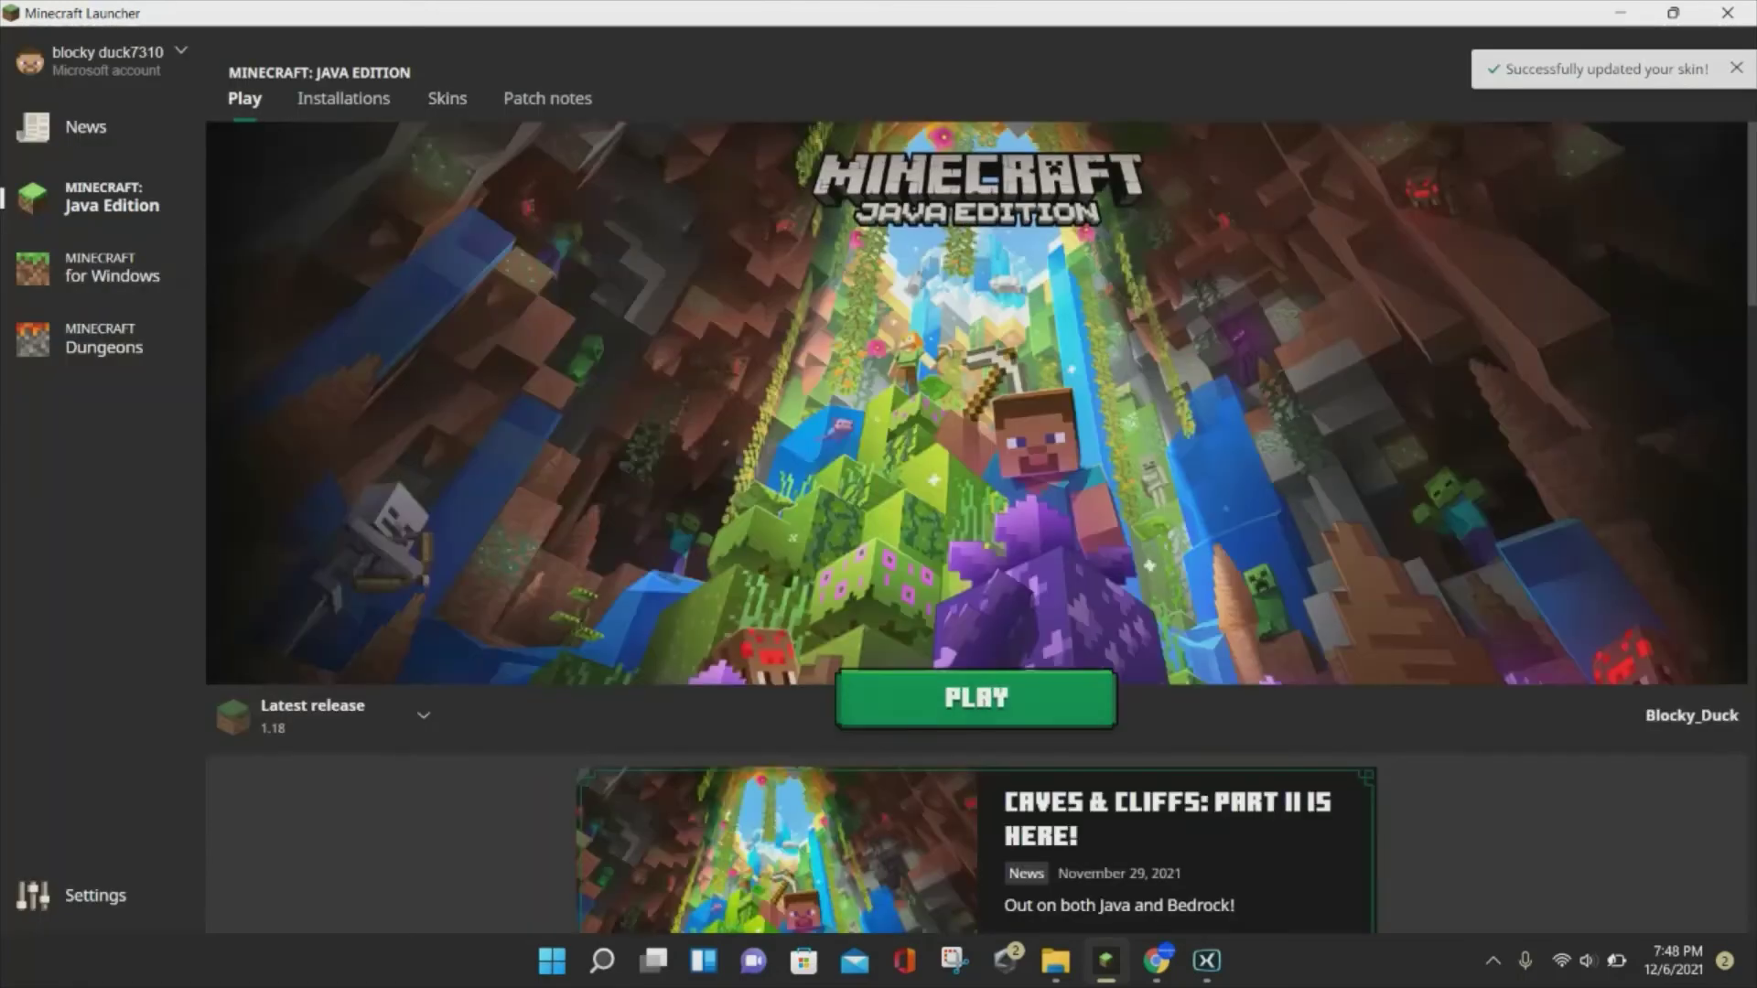
Step: Launch Minecraft 1.18 and cycle F5 camera views to show the skin and Migrator cape
click(976, 698)
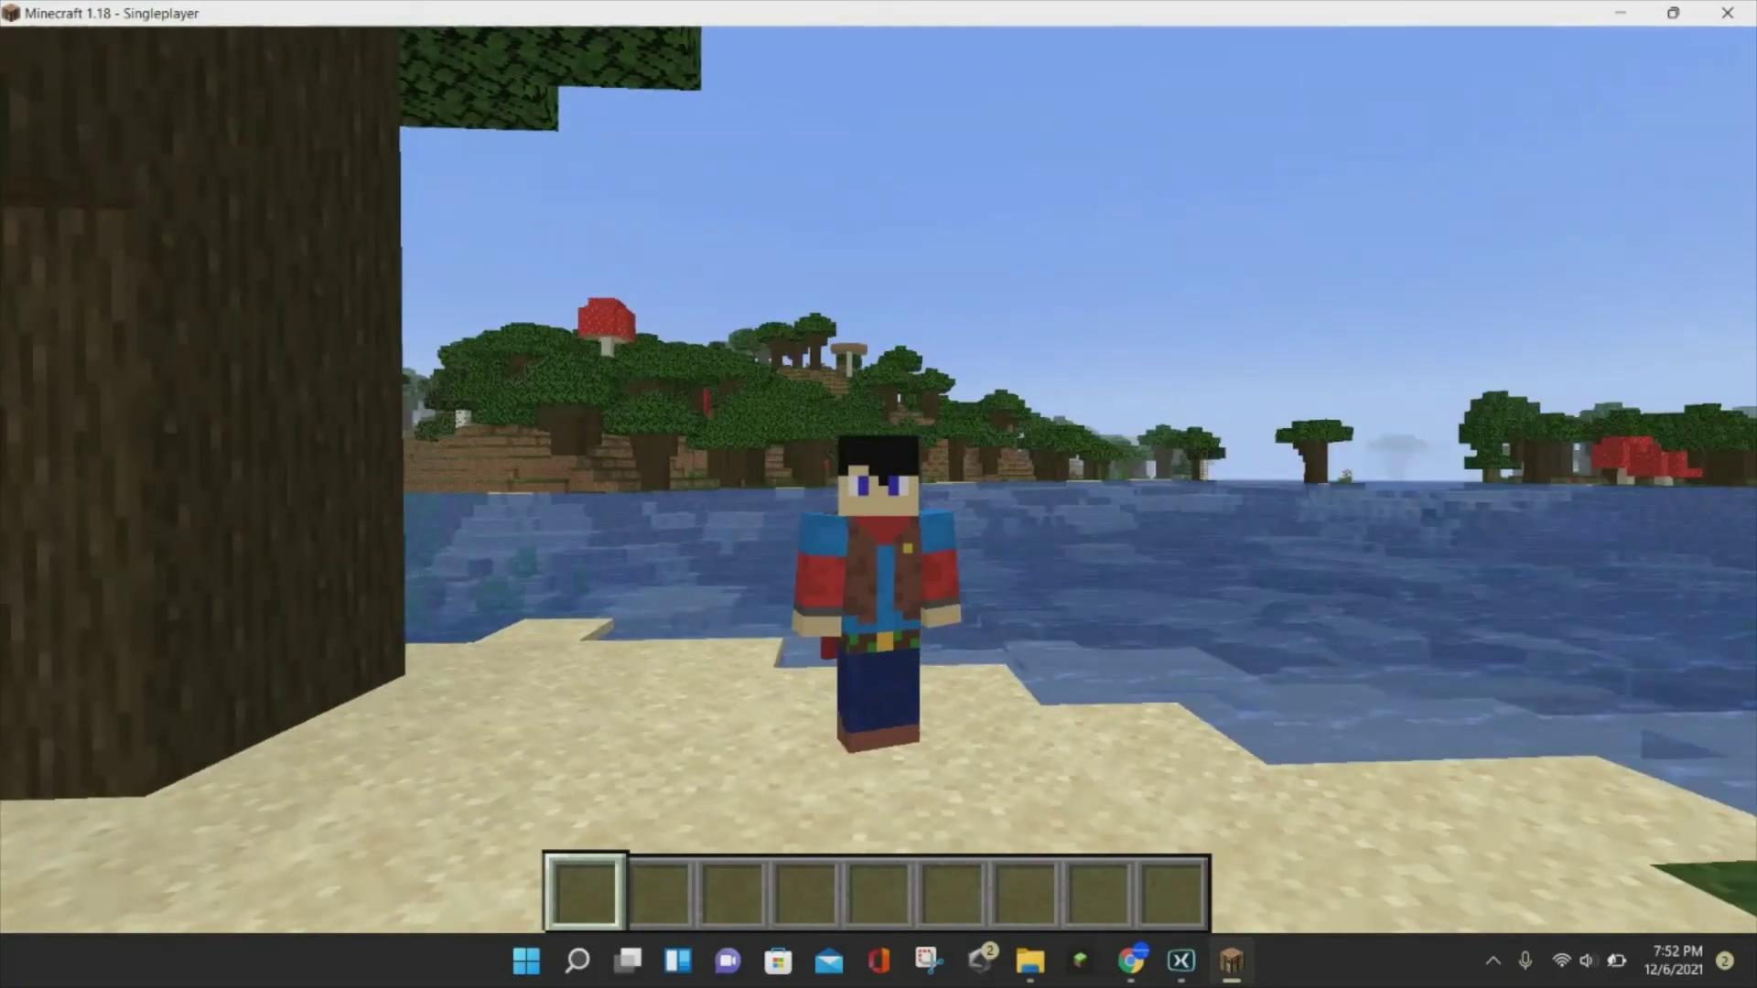
key(F5)
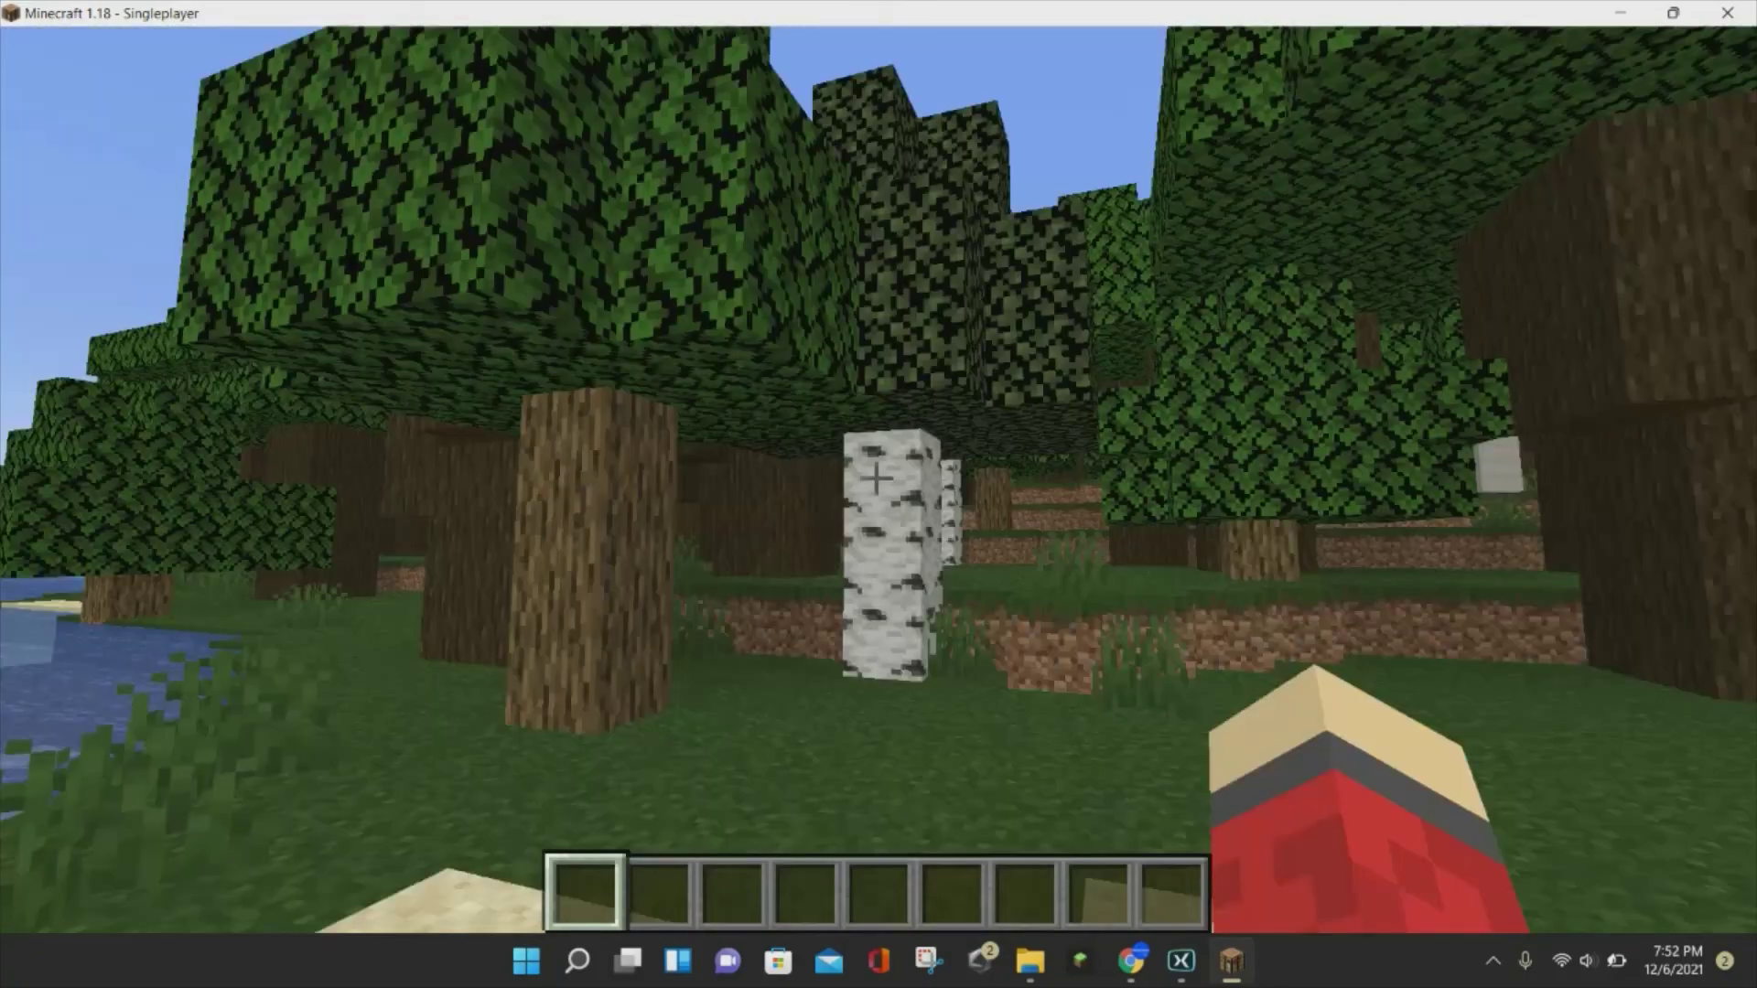
key(F5)
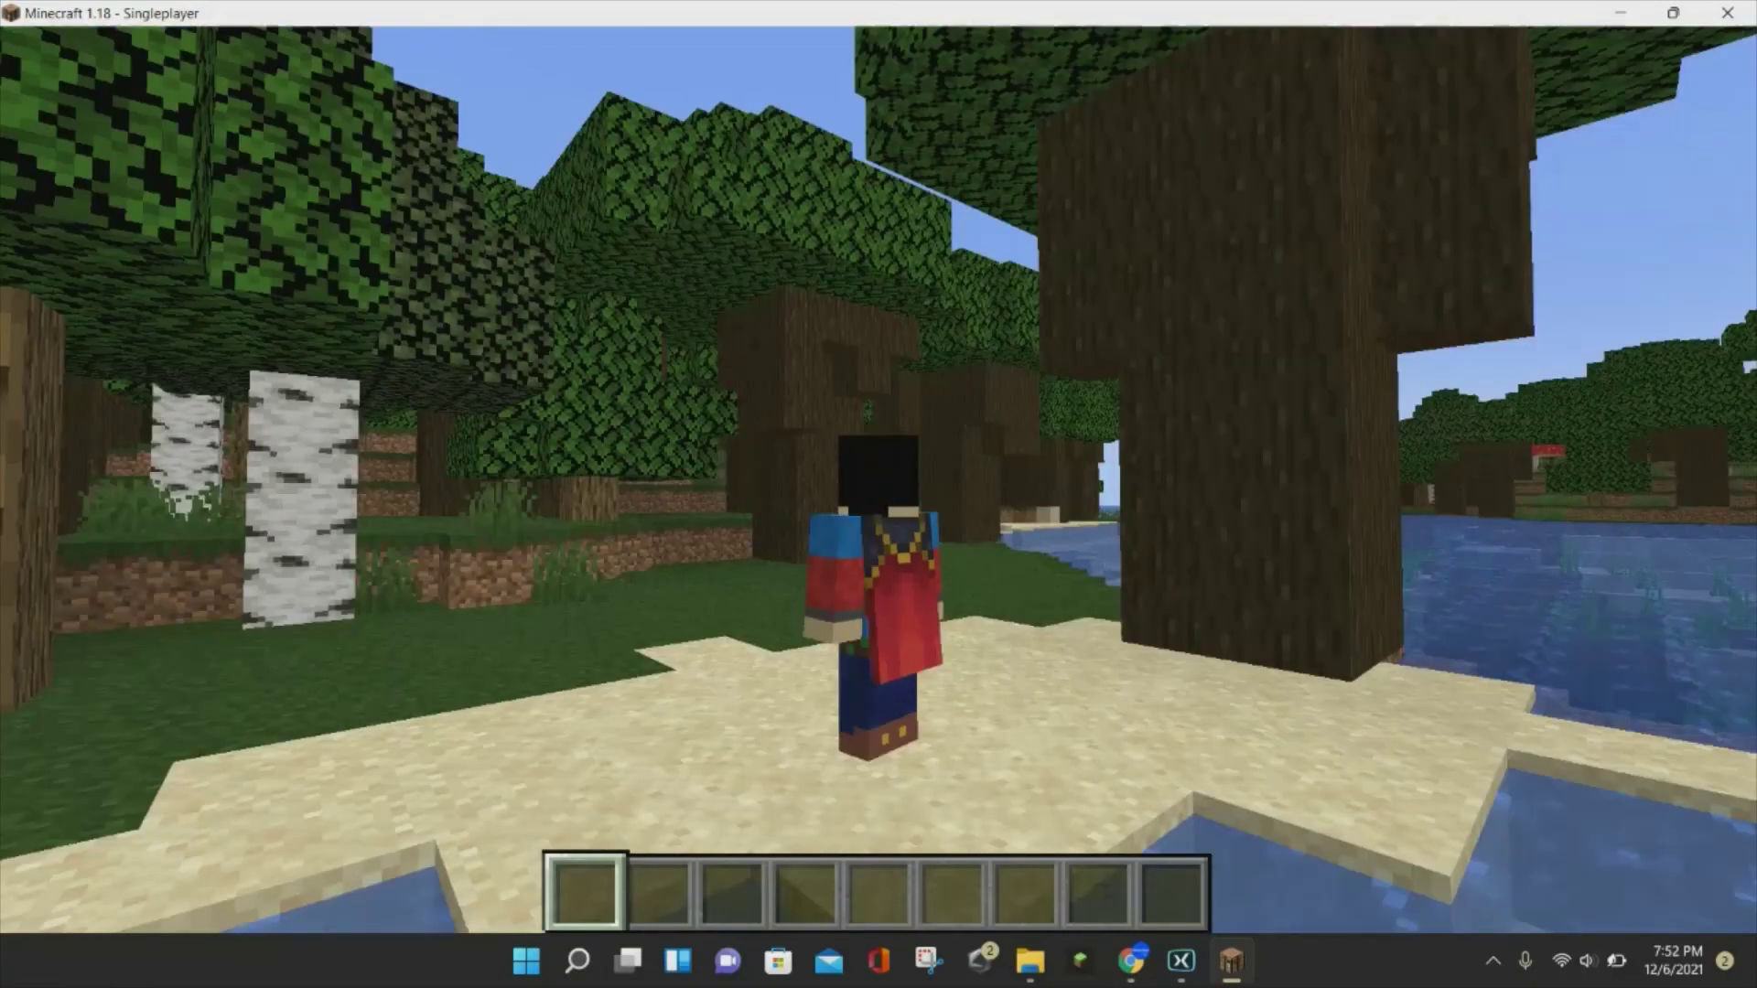
key(F5)
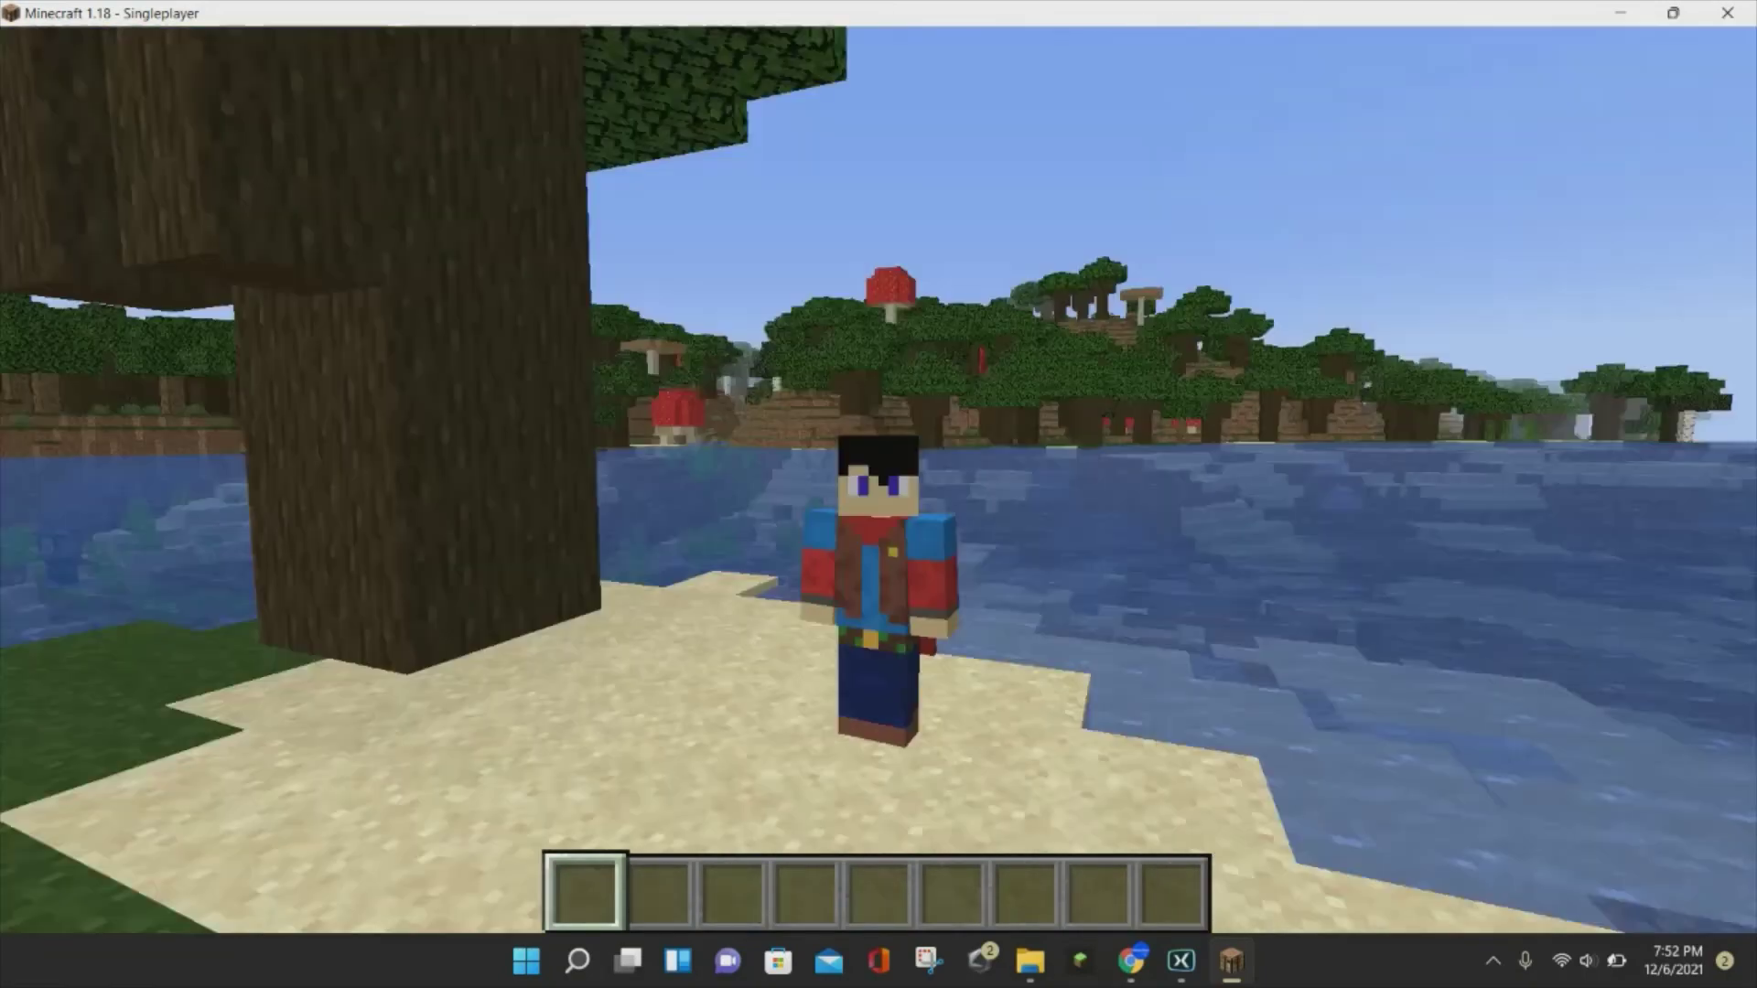